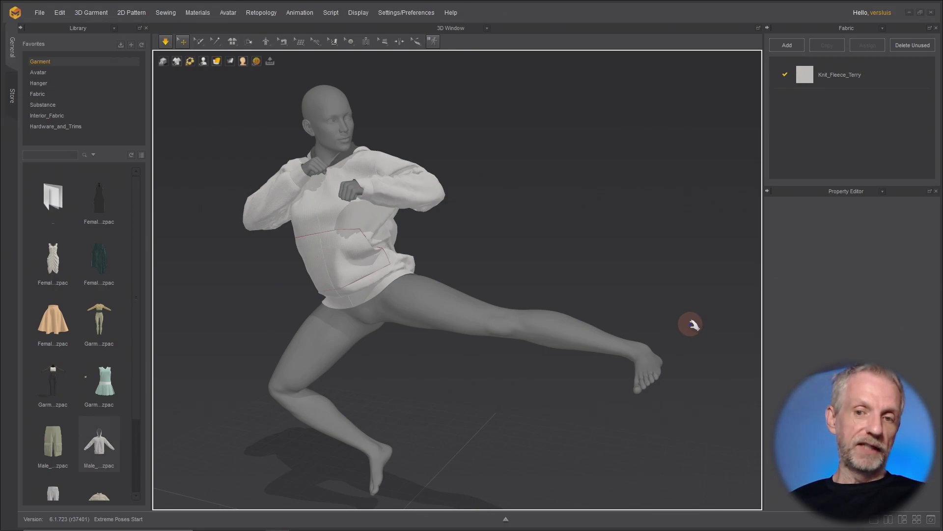
Turn the view toward the avatar and simulate the hoodie directly on the jumping-kick pose
right_drag(679, 324, 712, 314)
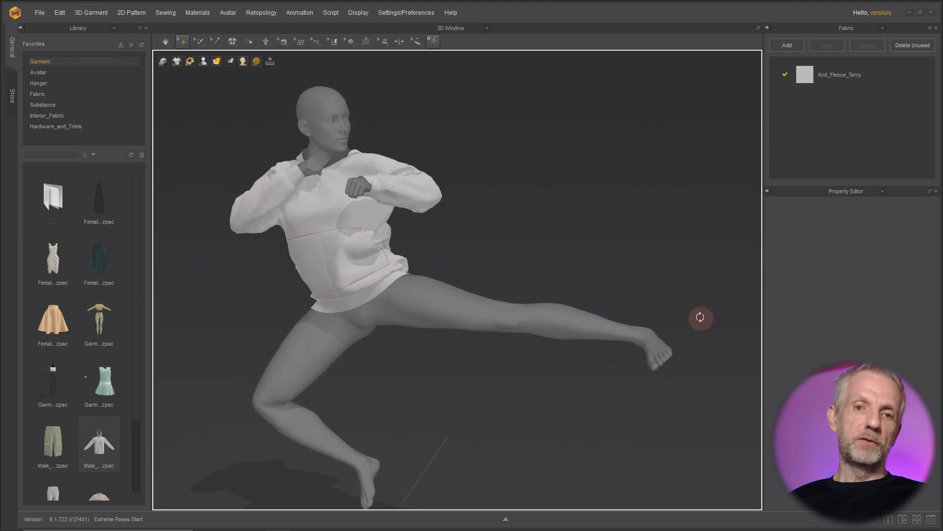
key(space)
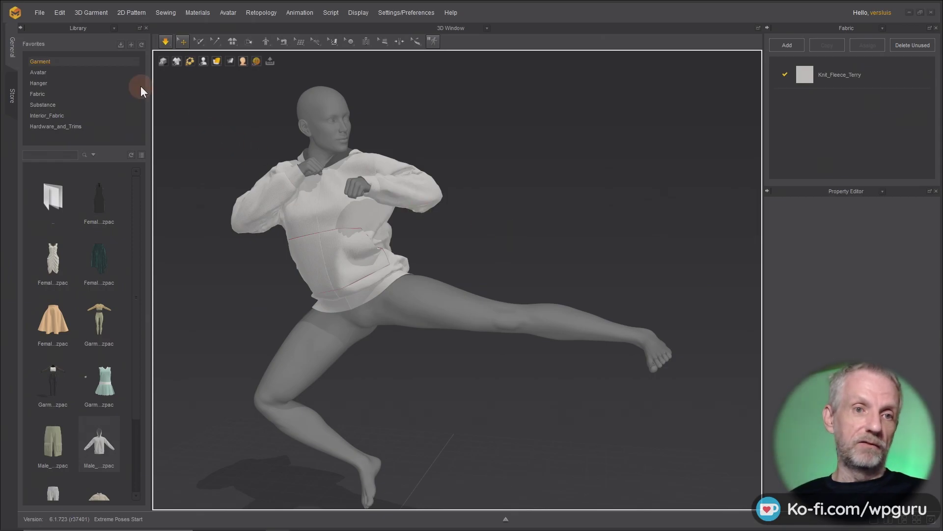
Reopen Extreme Poses Start.zprj from the recent files list
click(41, 14)
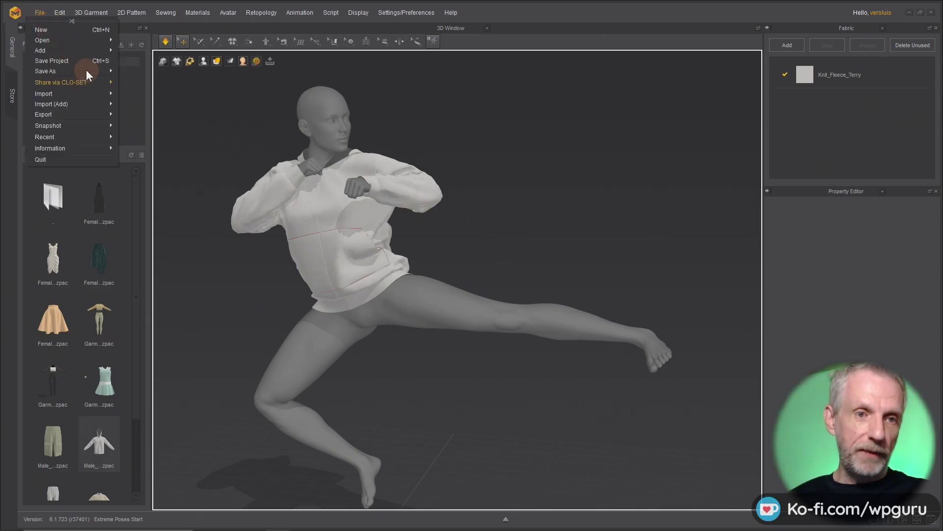
mouse_move(92, 140)
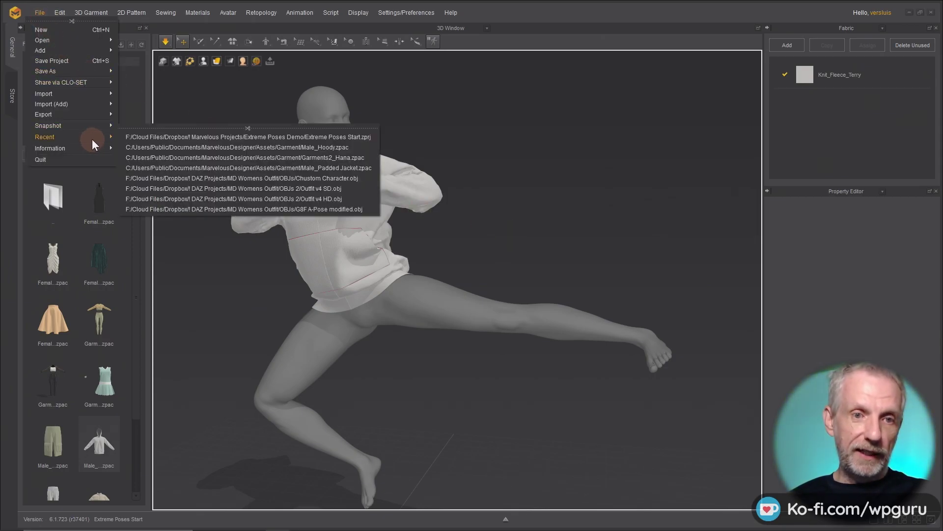
click(146, 137)
click(479, 311)
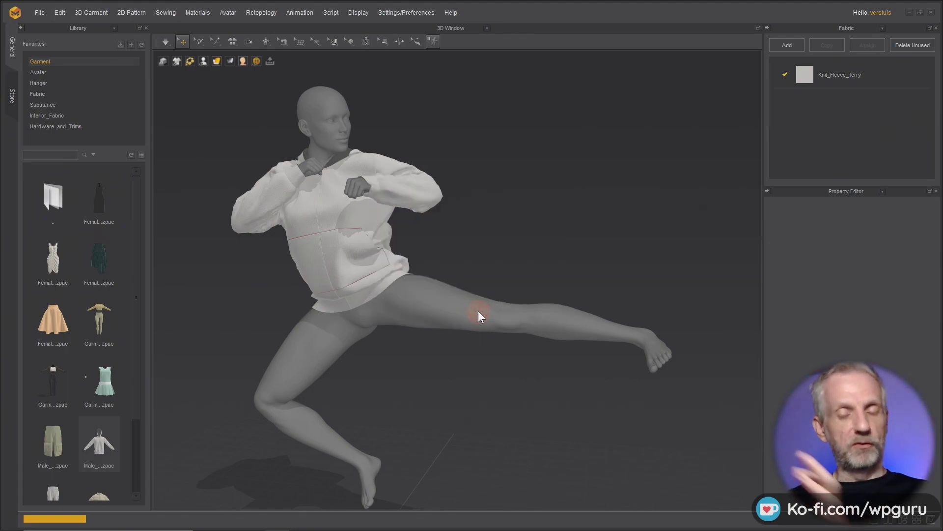
Frame the avatar from the front and load Male_Hoody.zpac from the Library
scroll(448, 338, up, 6)
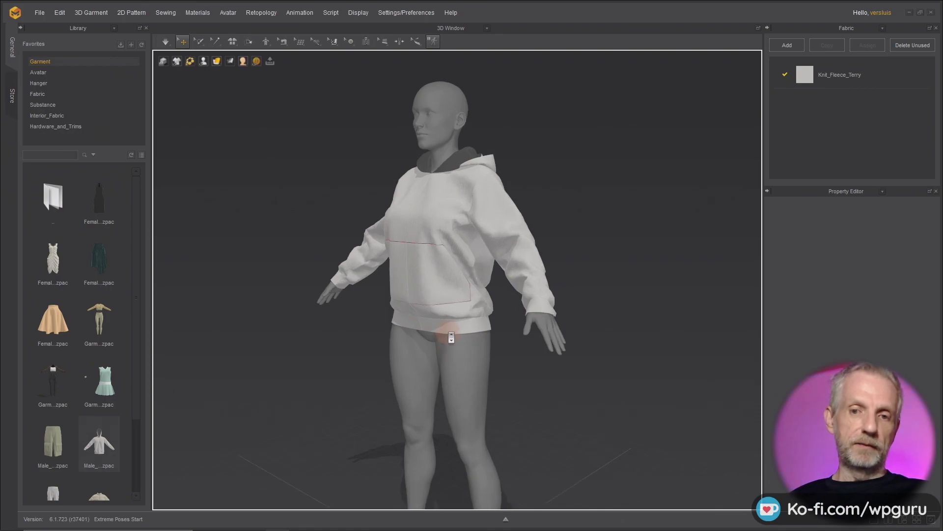
mouse_move(444, 375)
right_down()
mouse_move(424, 372)
mouse_move(459, 379)
right_up()
middle_drag(468, 388, 514, 404)
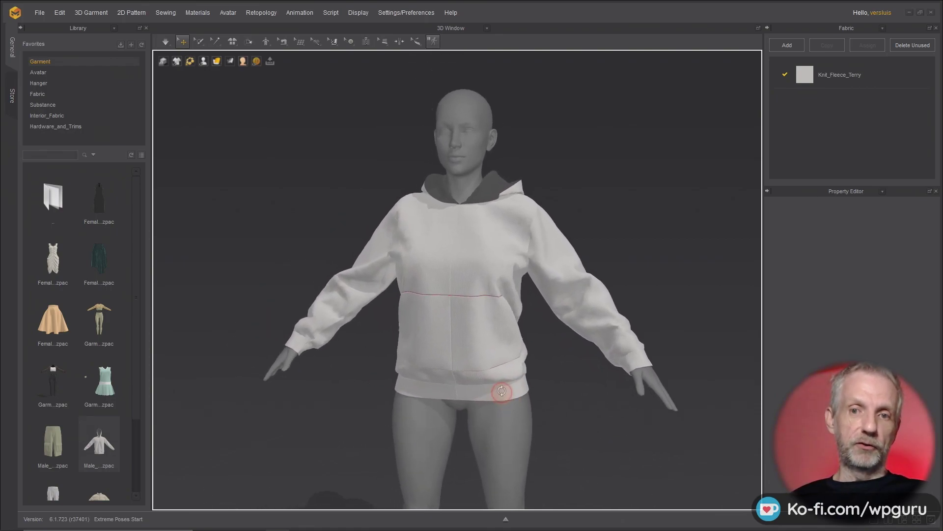
right_drag(502, 390, 511, 381)
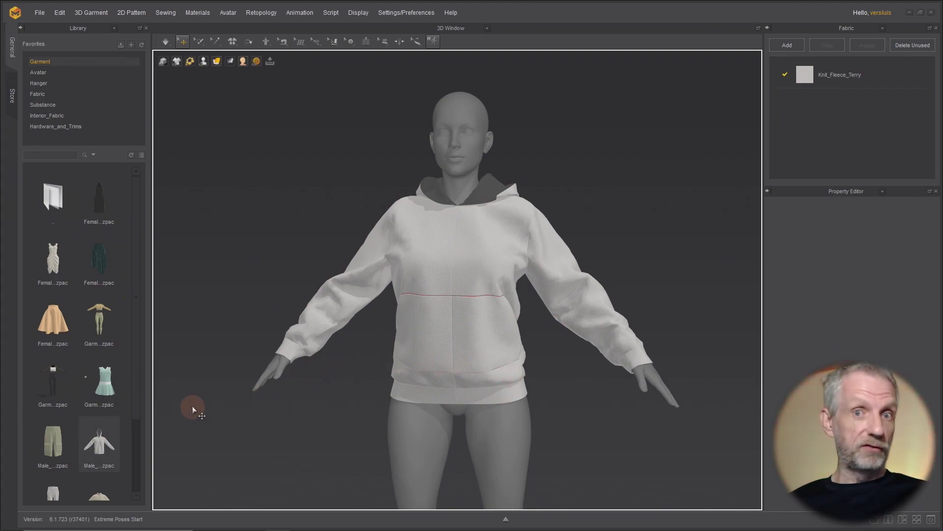
mouse_move(100, 450)
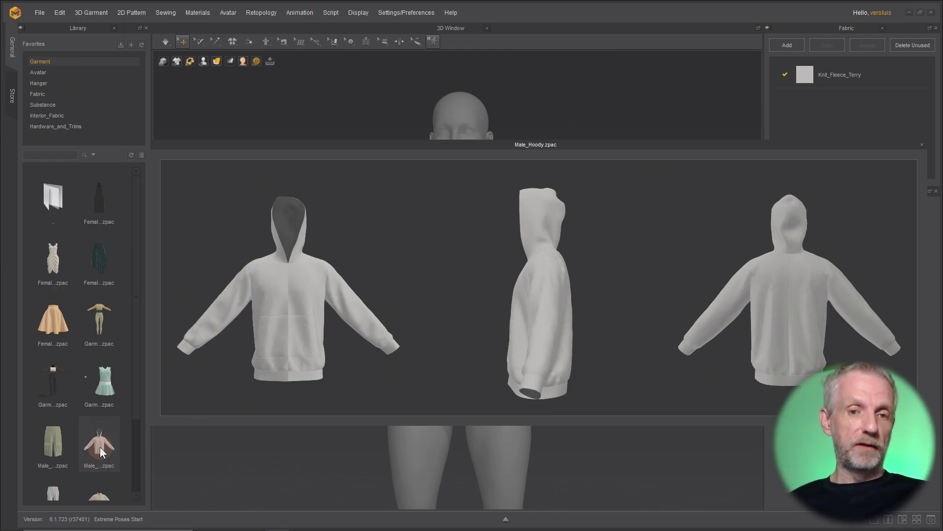
double_click(99, 447)
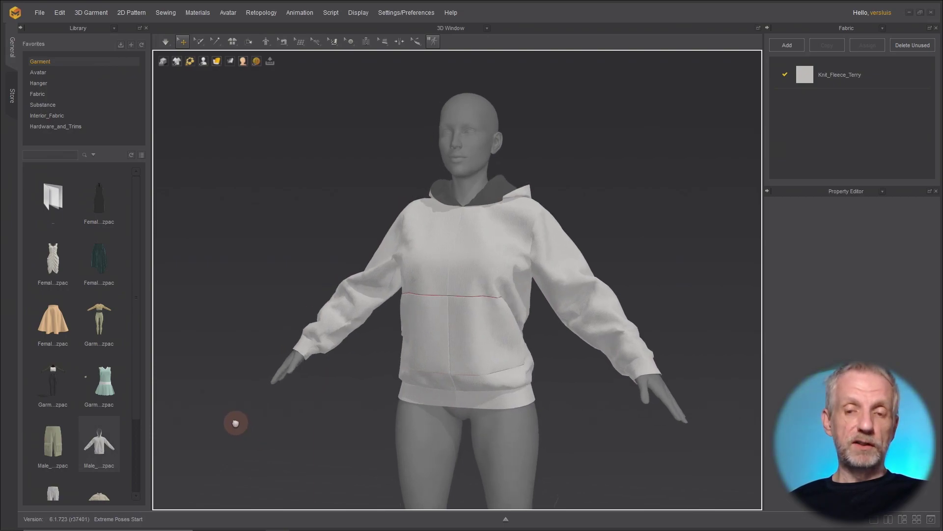
right_drag(237, 420, 248, 374)
Start an OBJ import of G8 Jump Kick Pose.obj from the Extreme Poses Demo\OBJs folder
click(36, 11)
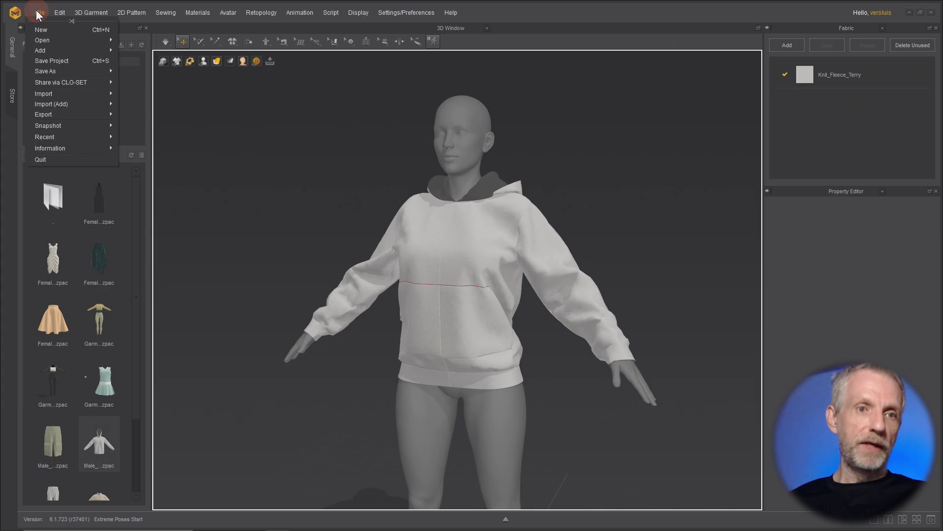
mouse_move(73, 93)
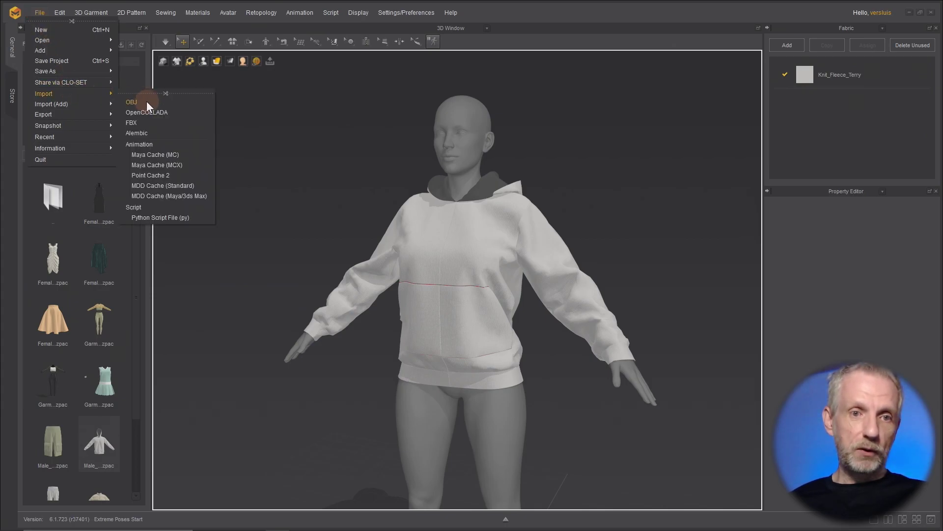
click(147, 101)
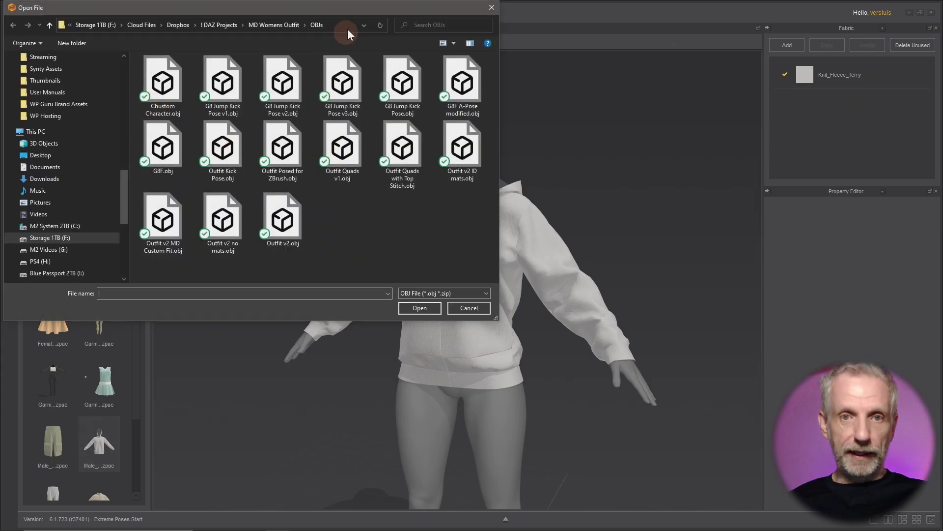
click(347, 29)
key(ctrl+v)
key(Return)
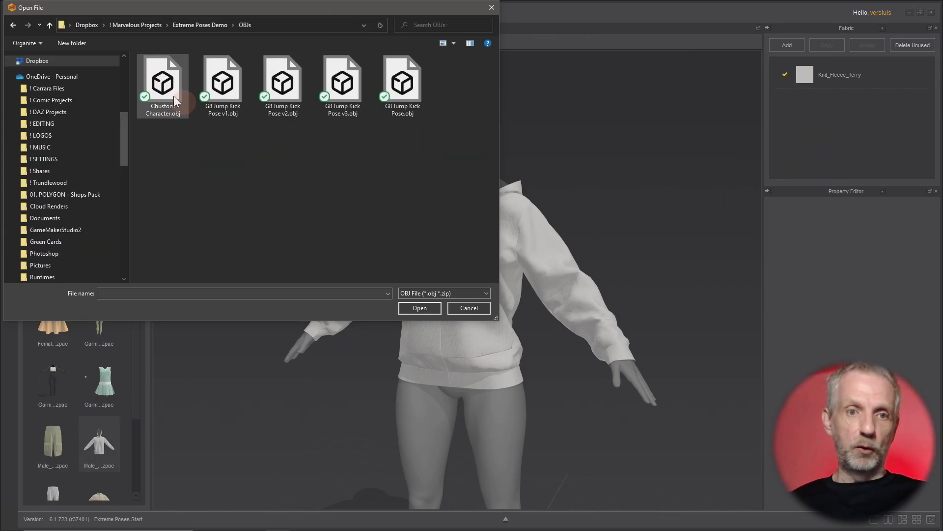
click(171, 77)
click(402, 86)
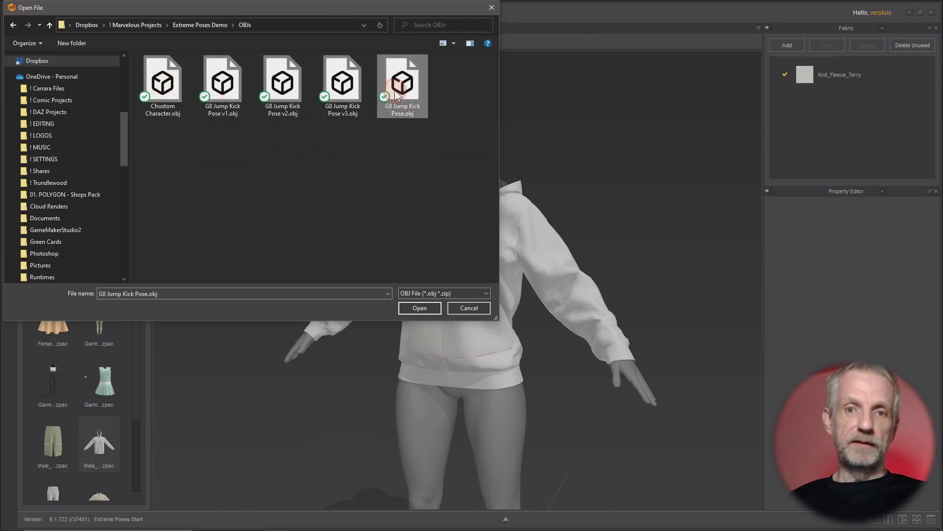
click(420, 308)
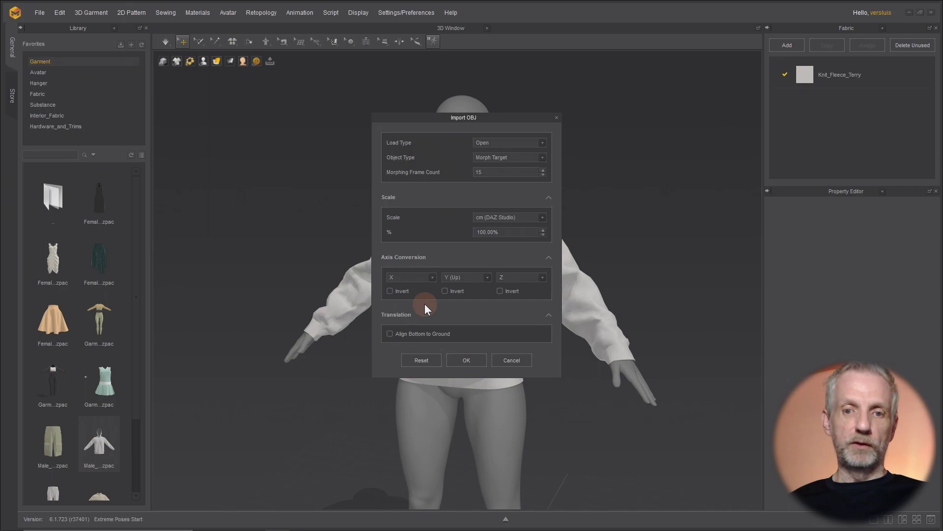
Set 30 morphing frames, Load Type Open and Object Type Morph Target
drag(505, 176, 438, 163)
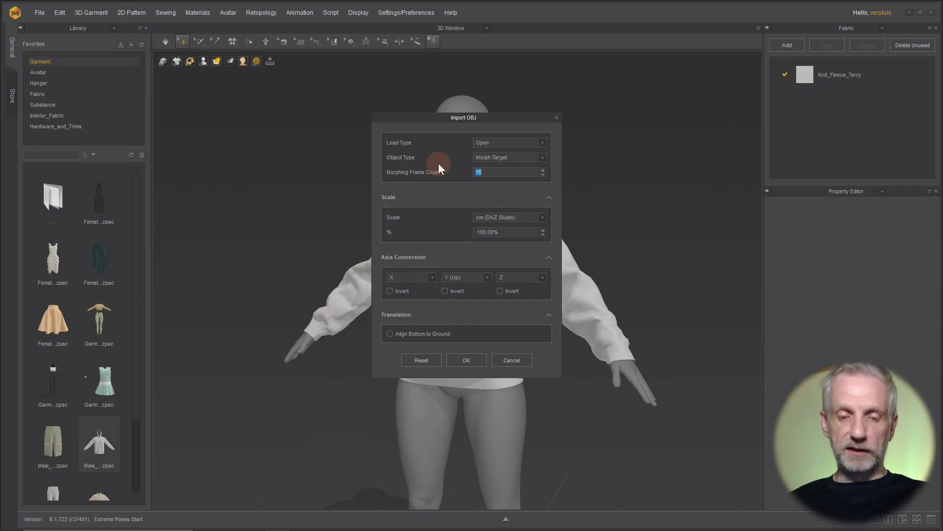
text(30)
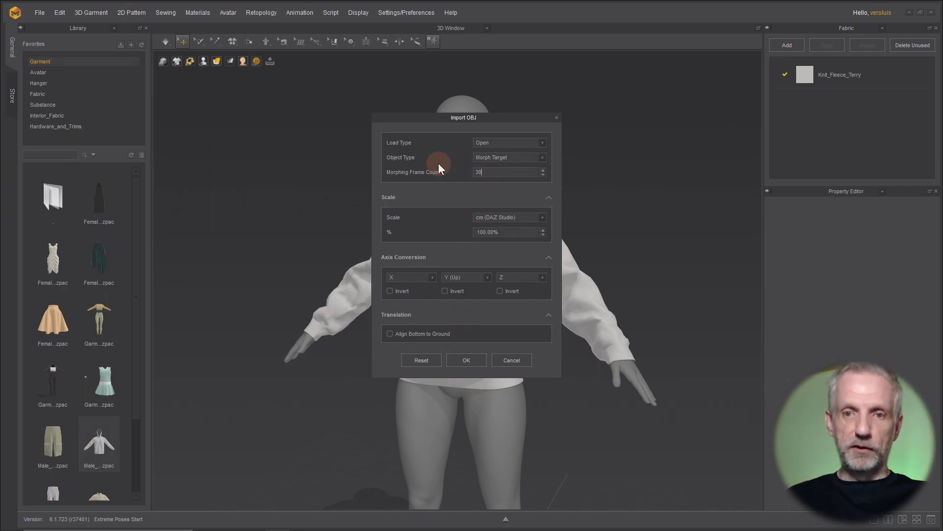
click(503, 143)
click(506, 150)
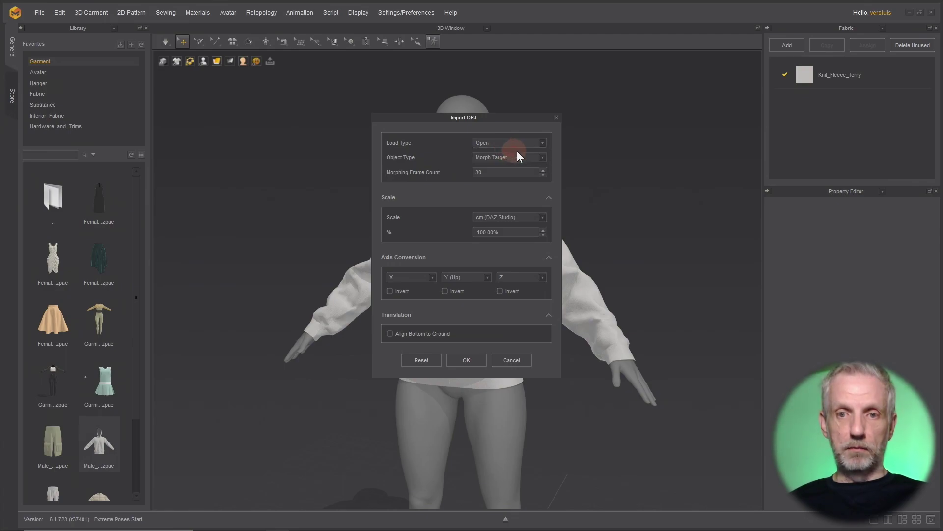
click(517, 158)
click(516, 186)
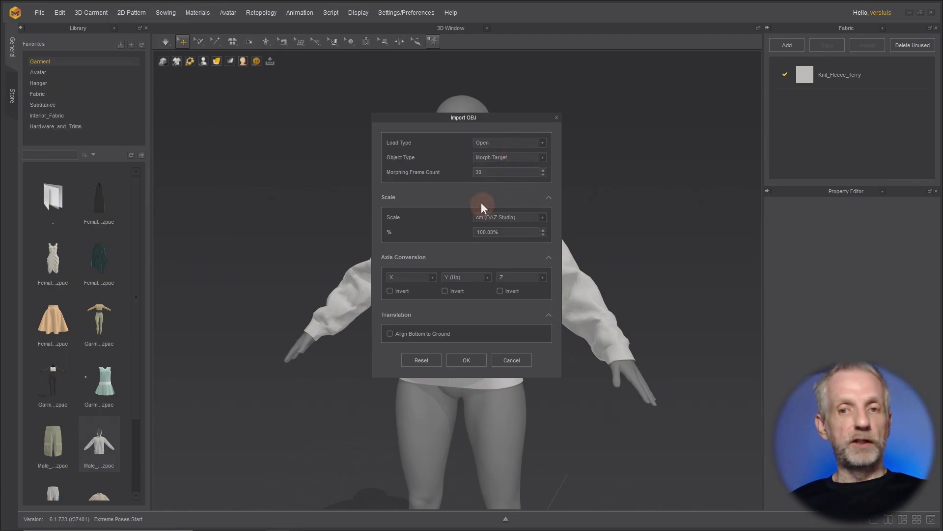
Import the kick pose as a morph target and inspect the hoodie from side and front
click(469, 360)
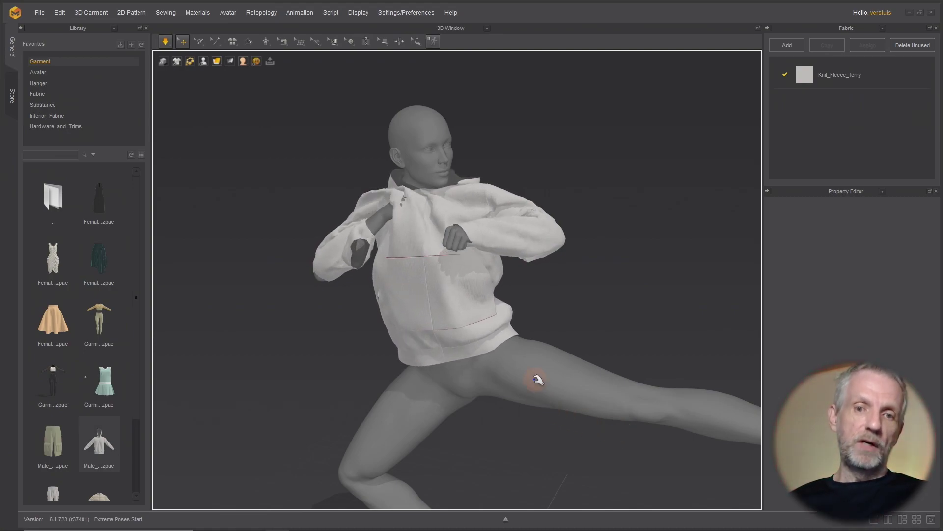
scroll(356, 250, up, 2)
scroll(356, 249, up, 2)
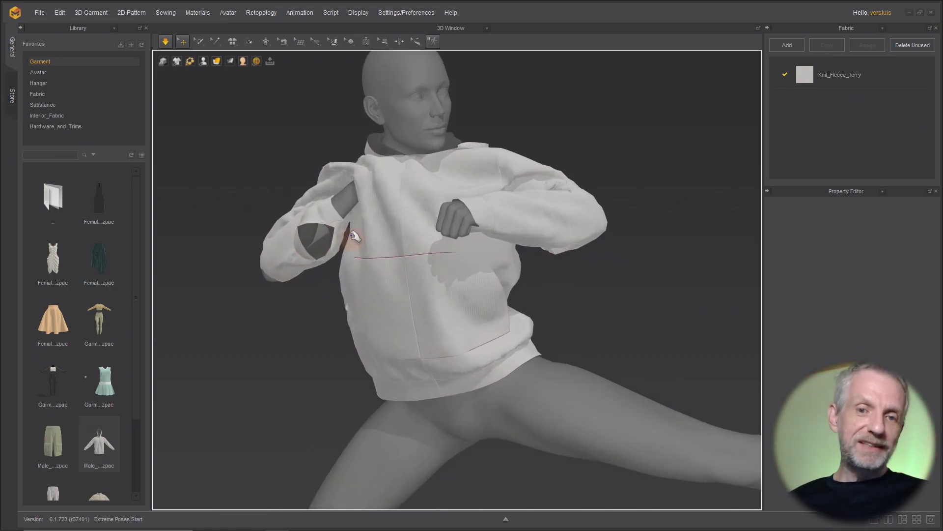
scroll(354, 219, up, 2)
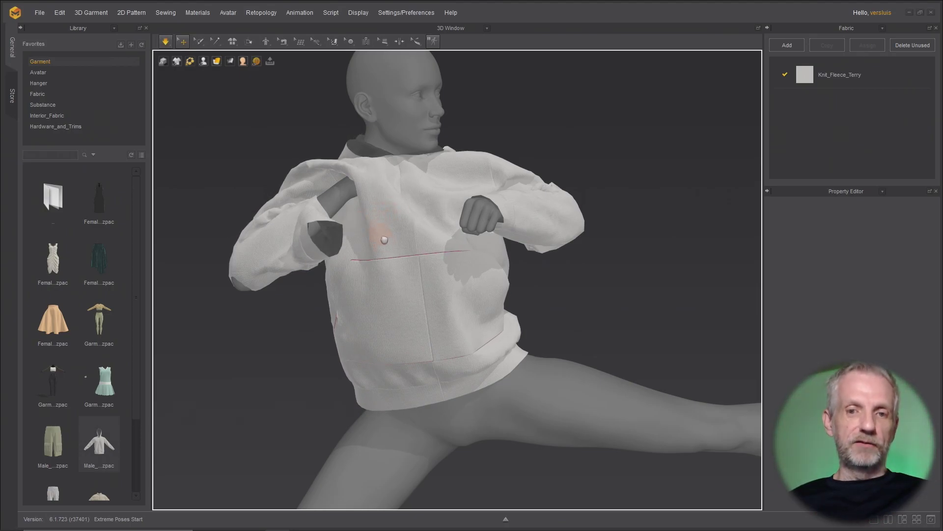
right_drag(384, 239, 425, 312)
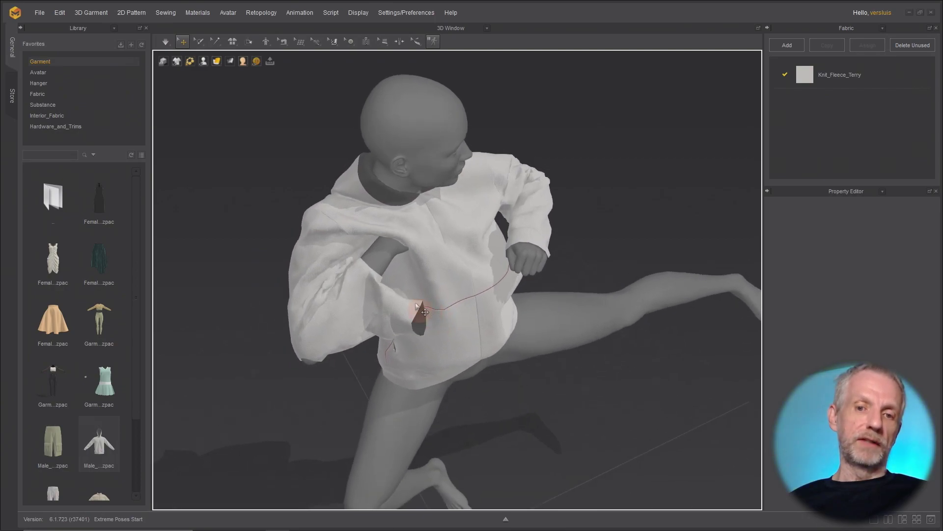
click(410, 320)
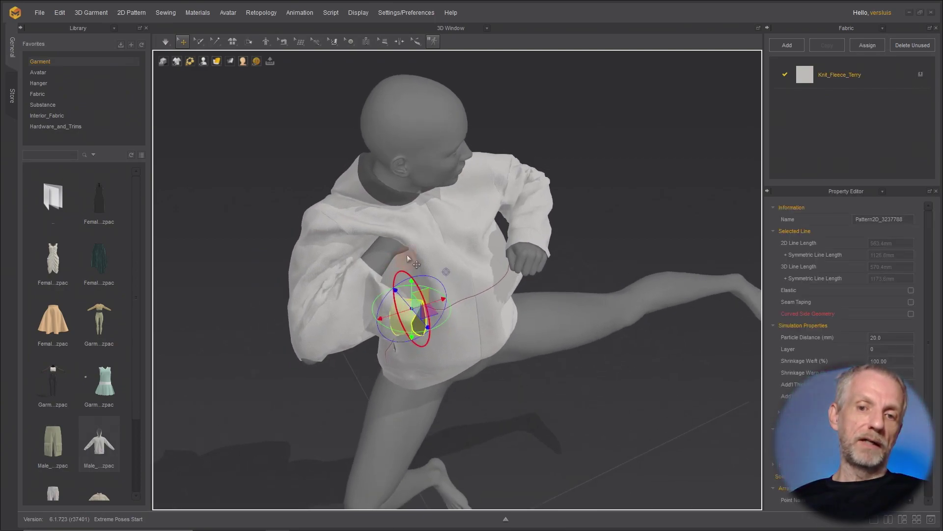
right_drag(405, 251, 346, 209)
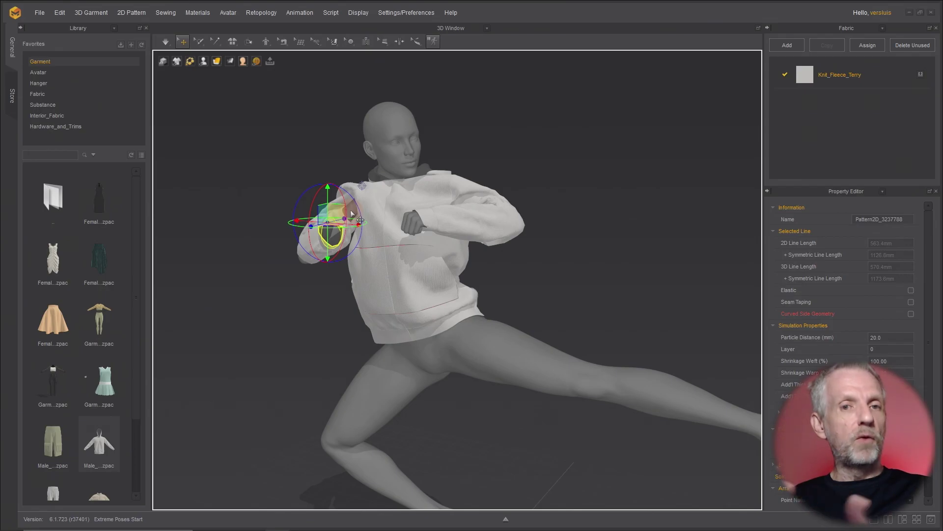
Reload Extreme Poses Start.zprj from recent files and switch to DAZ Studio
click(40, 12)
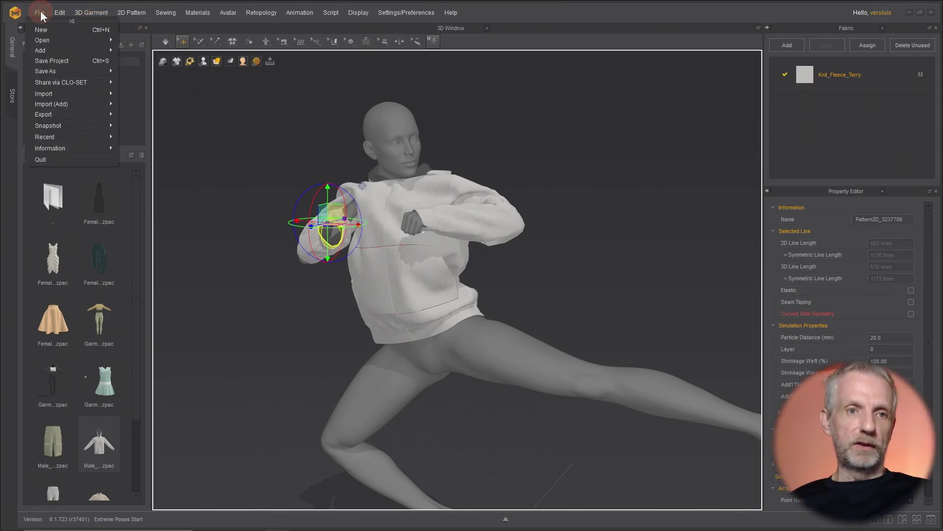
mouse_move(100, 141)
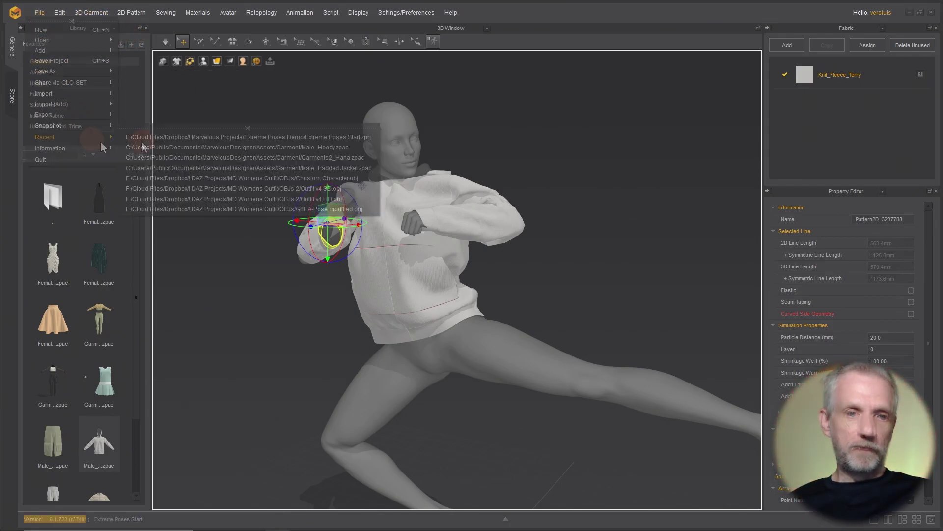
click(275, 211)
click(465, 308)
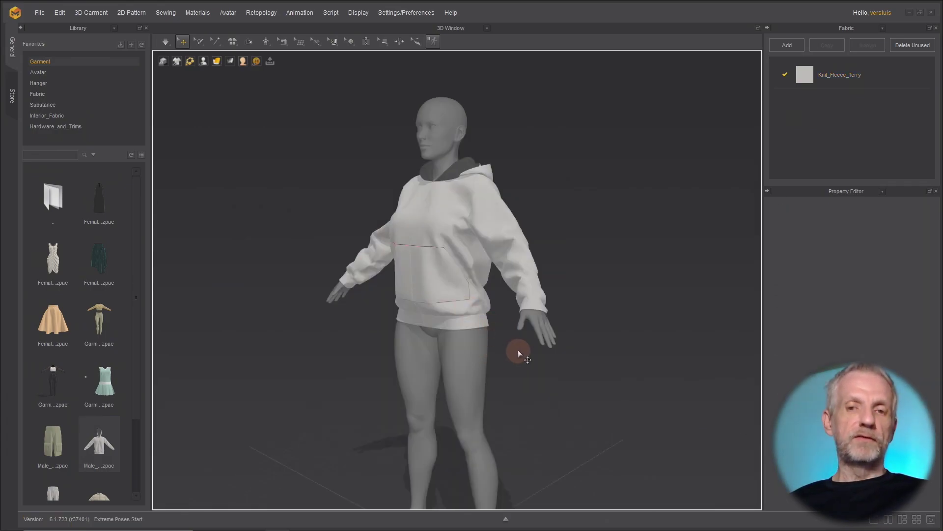
key(alt+Tab)
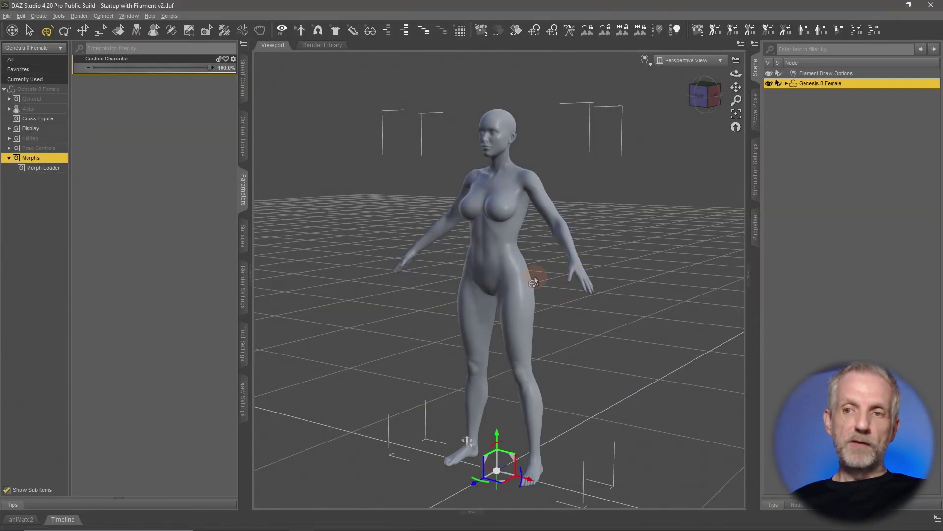
Dial the Custom Character morph to 0% and back to 100%
alt+drag(533, 281, 528, 262)
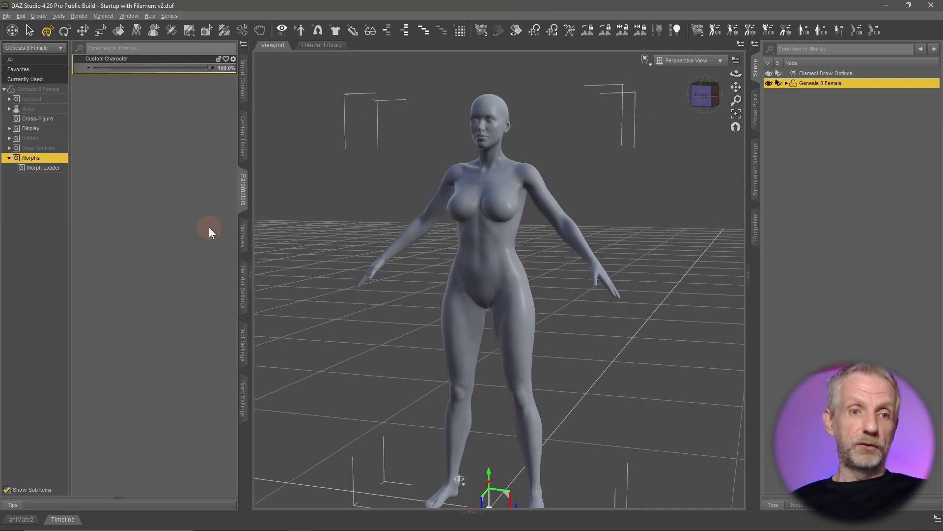
mouse_move(209, 68)
mouse_down()
mouse_move(78, 75)
mouse_move(212, 74)
mouse_up()
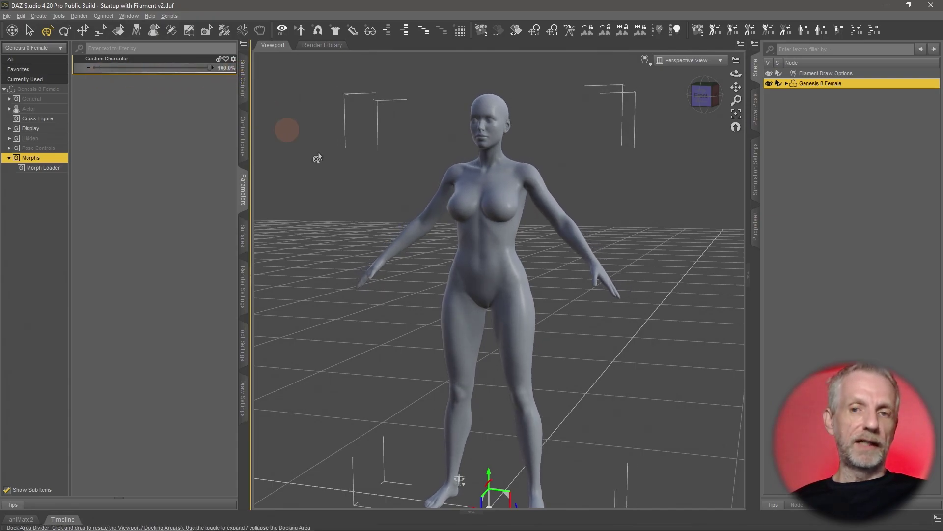
drag(560, 302, 560, 301)
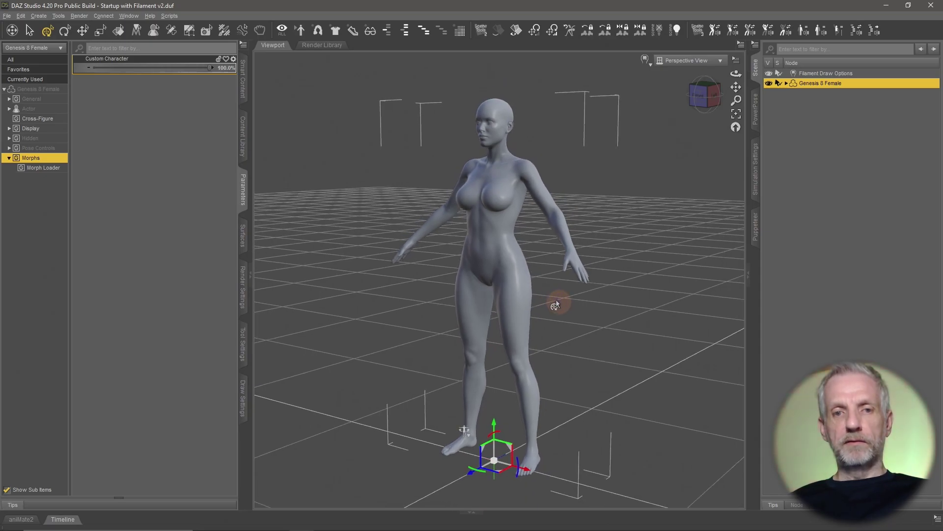
Apply BIM jumping kick from Bodies in Motion Poses for Genesis 8 to the figure
click(243, 78)
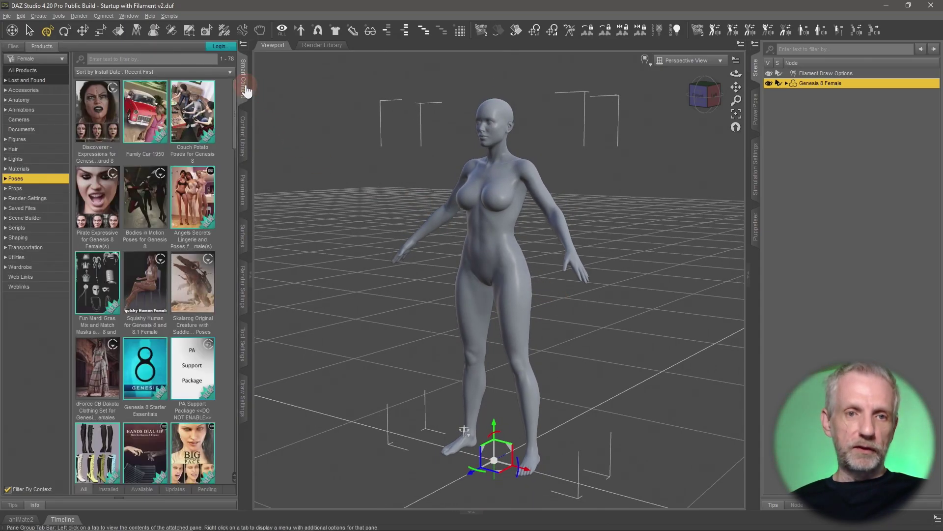
double_click(155, 202)
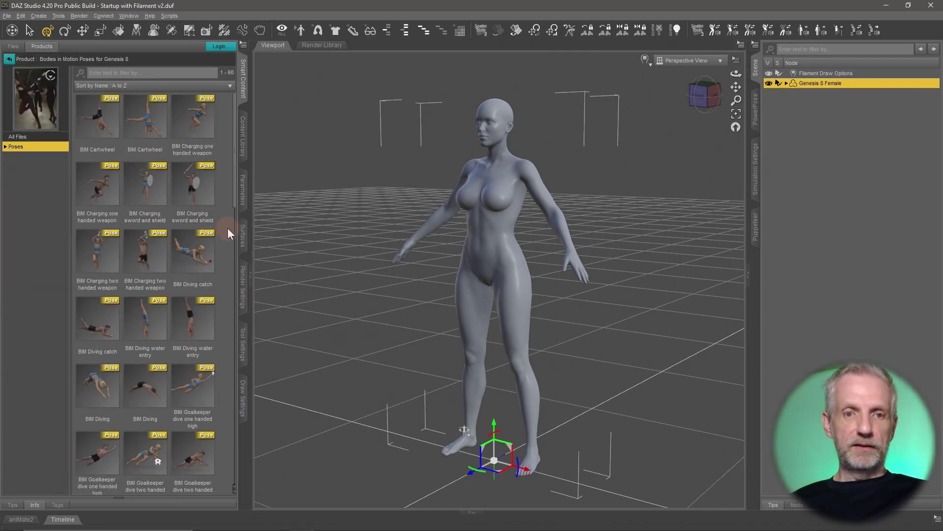
scroll(223, 235, down, 5)
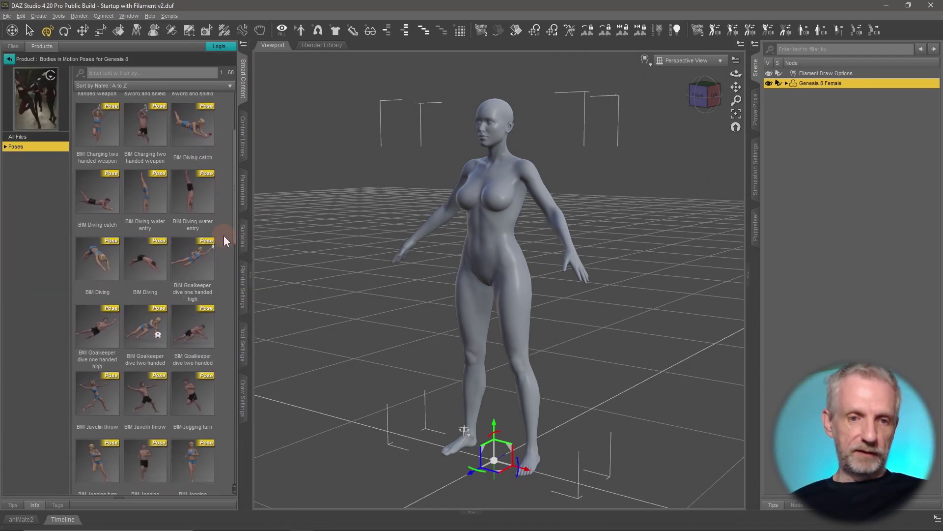
scroll(223, 235, down, 2)
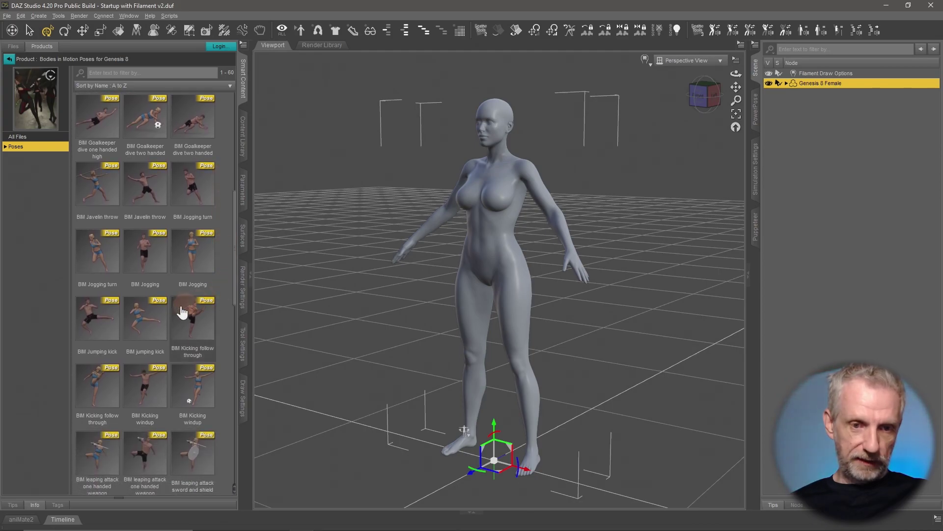
double_click(149, 327)
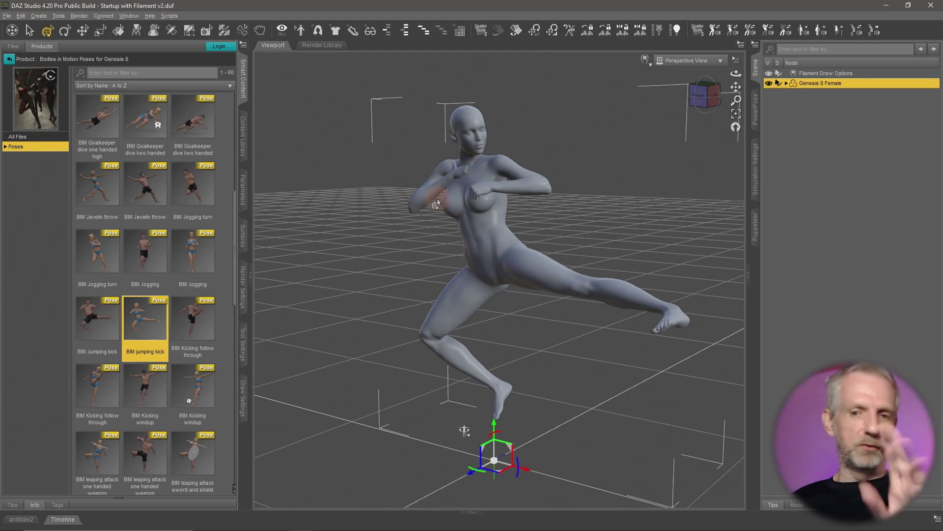
alt+drag(390, 291, 417, 288)
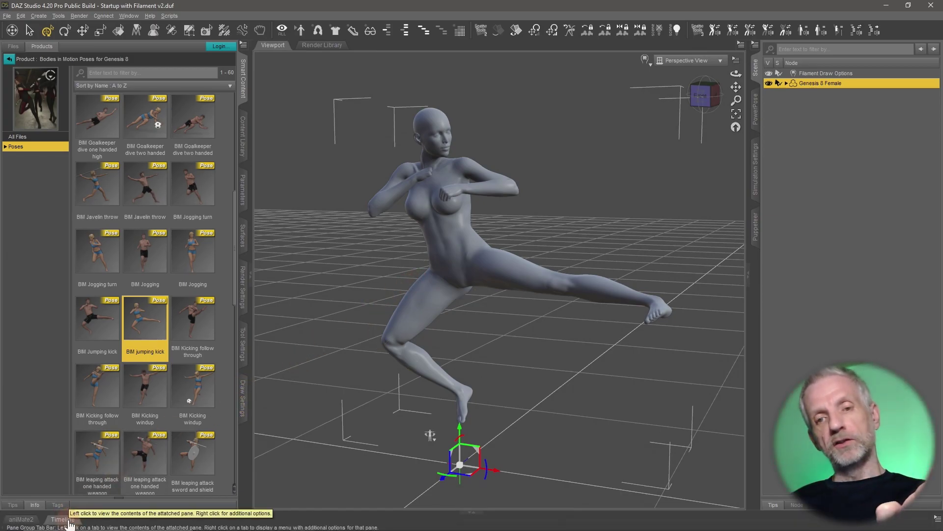
Show the timeline below the viewport, then undo and reapply the BIM jumping kick pose
click(69, 521)
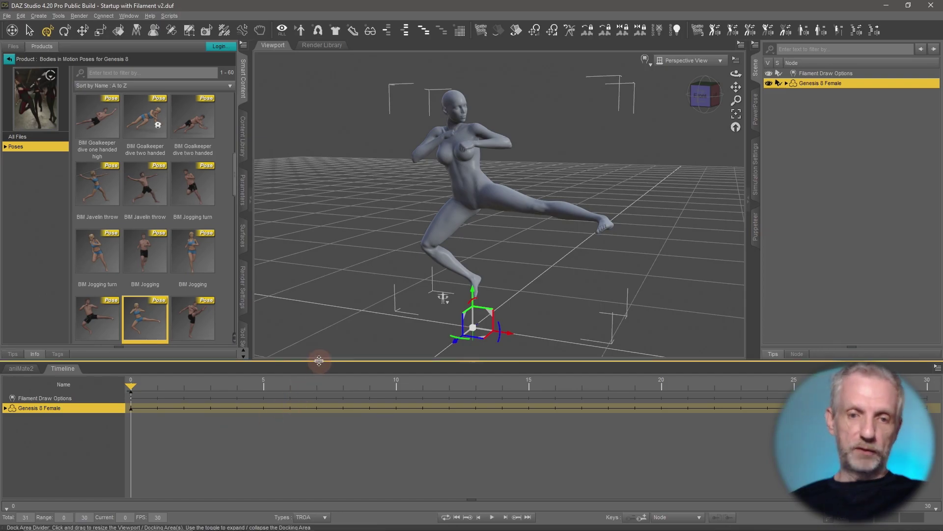
mouse_move(319, 361)
mouse_down()
mouse_move(309, 416)
mouse_move(316, 419)
mouse_move(311, 354)
mouse_up()
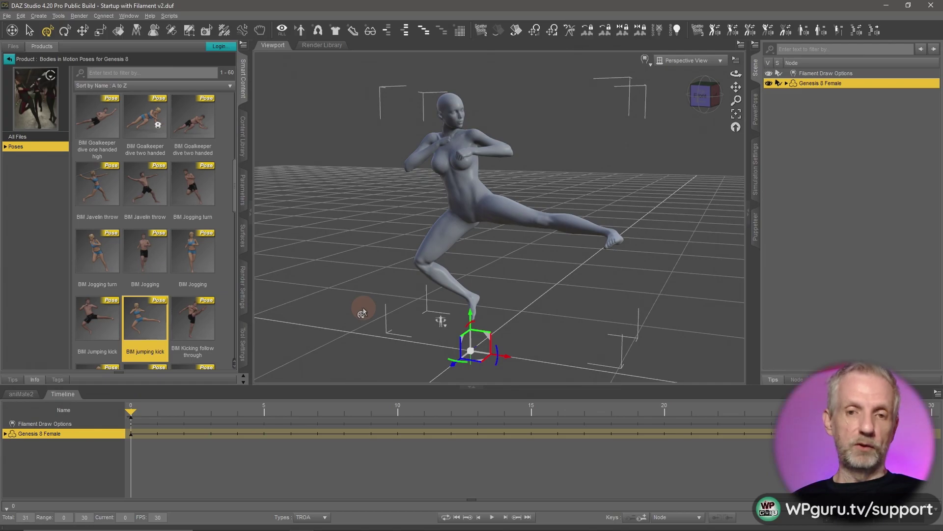
key(ctrl+z)
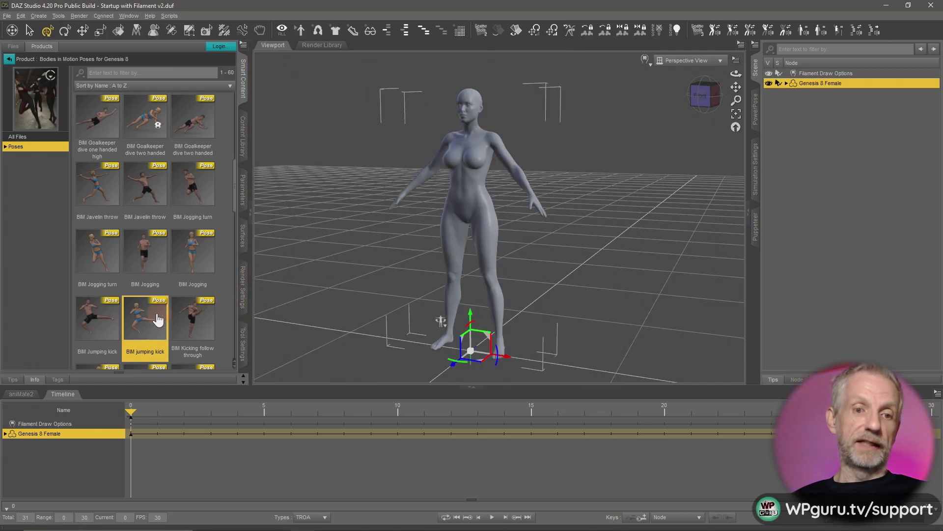
mouse_move(153, 324)
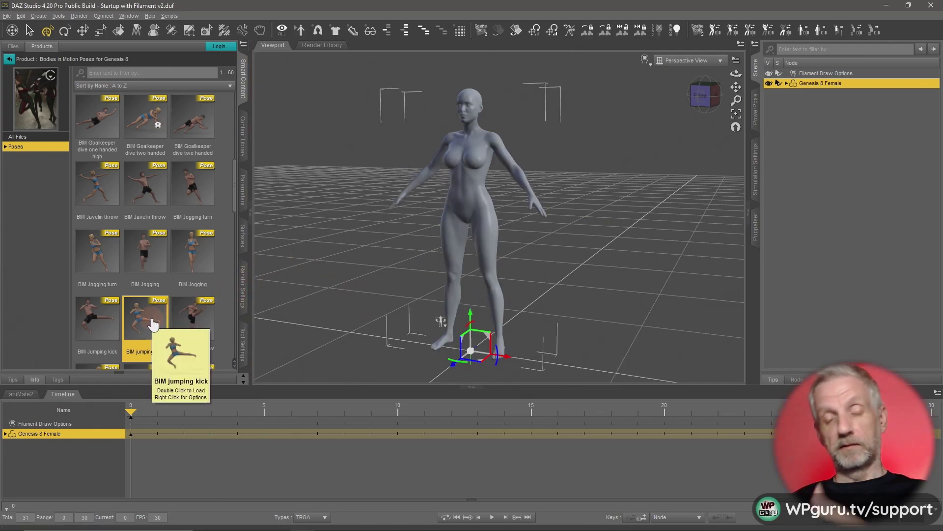
double_click(152, 325)
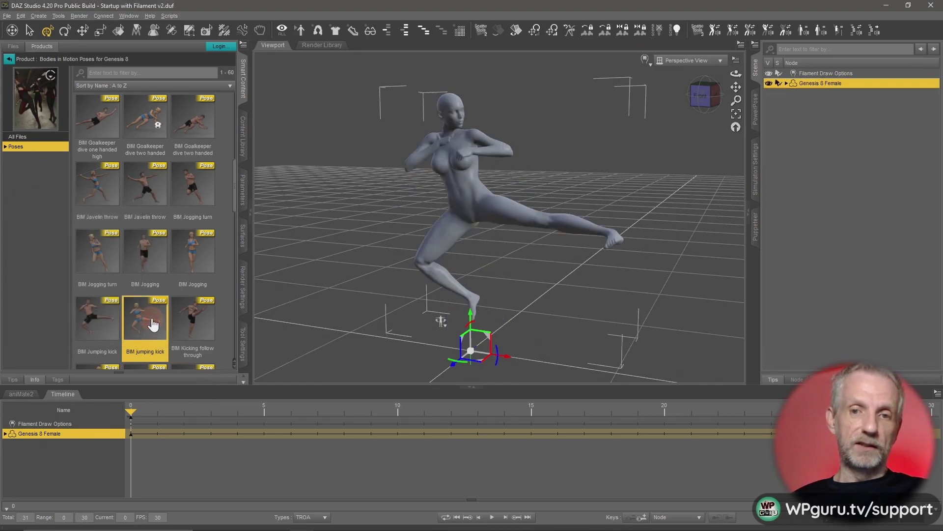
Apply Zero Figure Pose to return the figure to its default A-pose
click(21, 14)
mouse_move(54, 92)
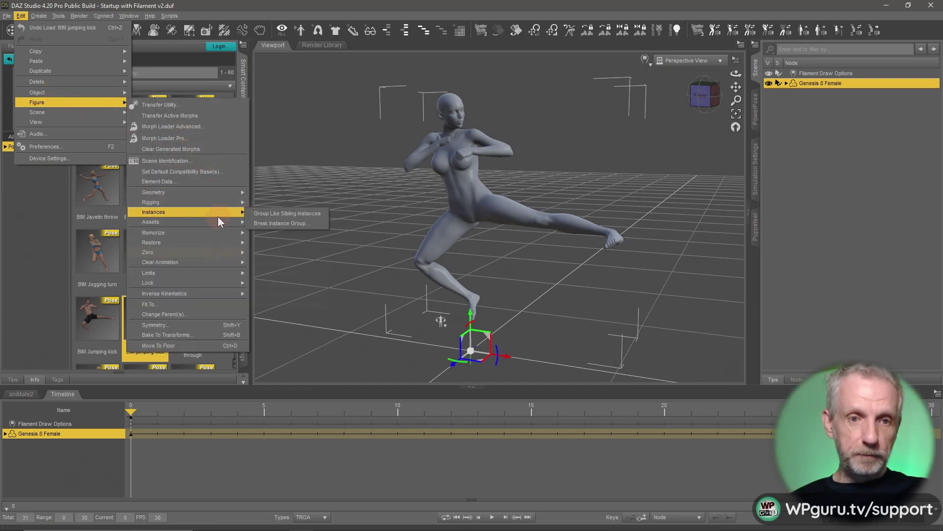
mouse_move(231, 252)
click(298, 263)
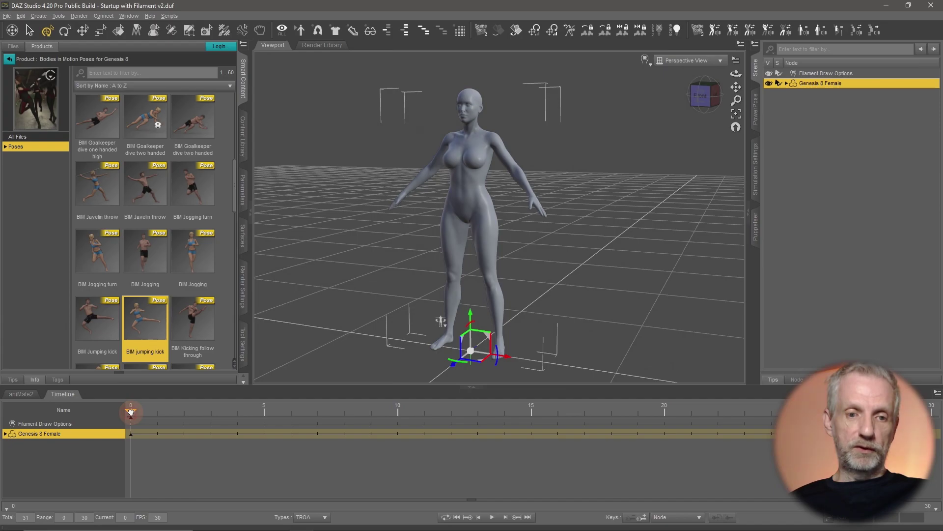
Key BIM jumping kick at frame 30, then scrub back to frame 0 and to frame 10
drag(131, 411, 931, 429)
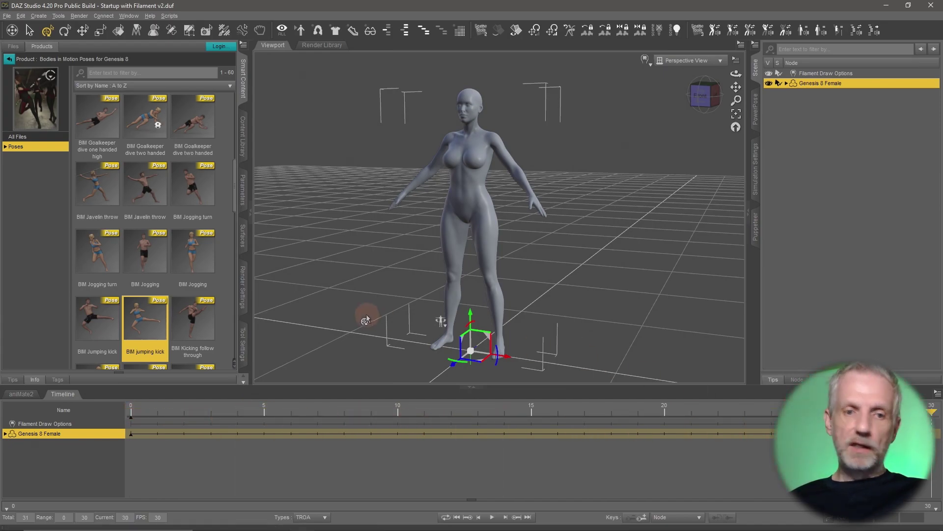
double_click(146, 329)
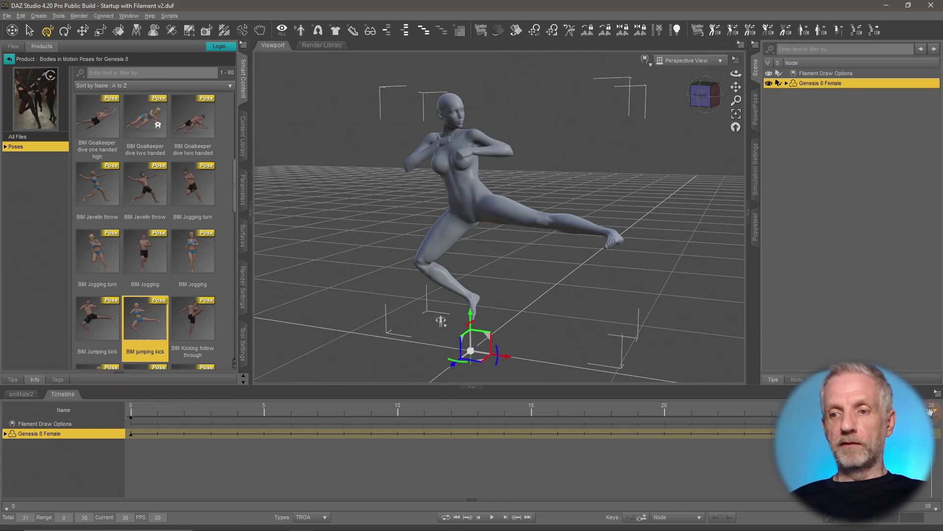
drag(931, 412, 132, 409)
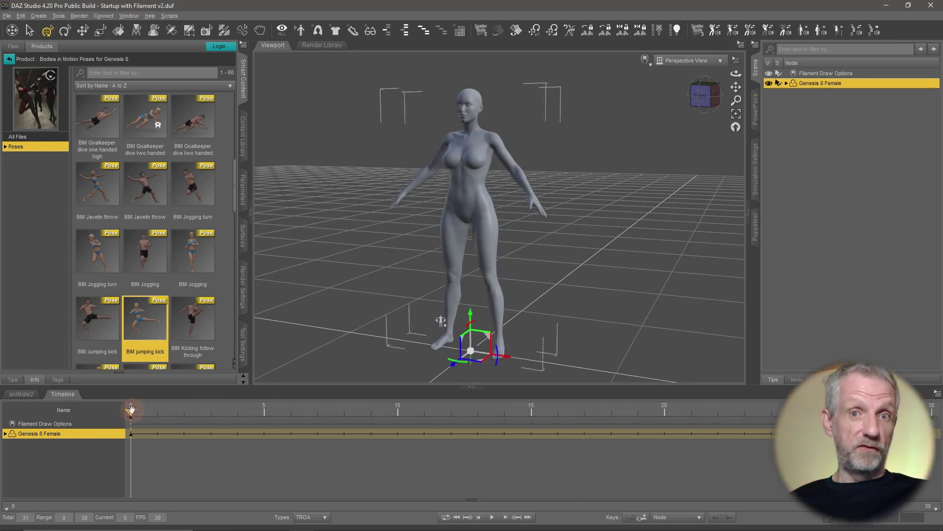
drag(141, 412, 84, 421)
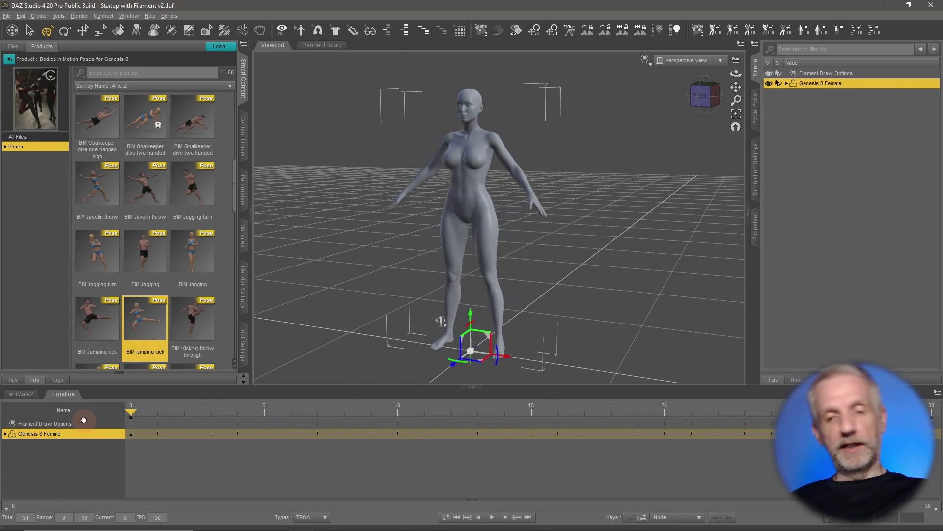
drag(83, 420, 394, 439)
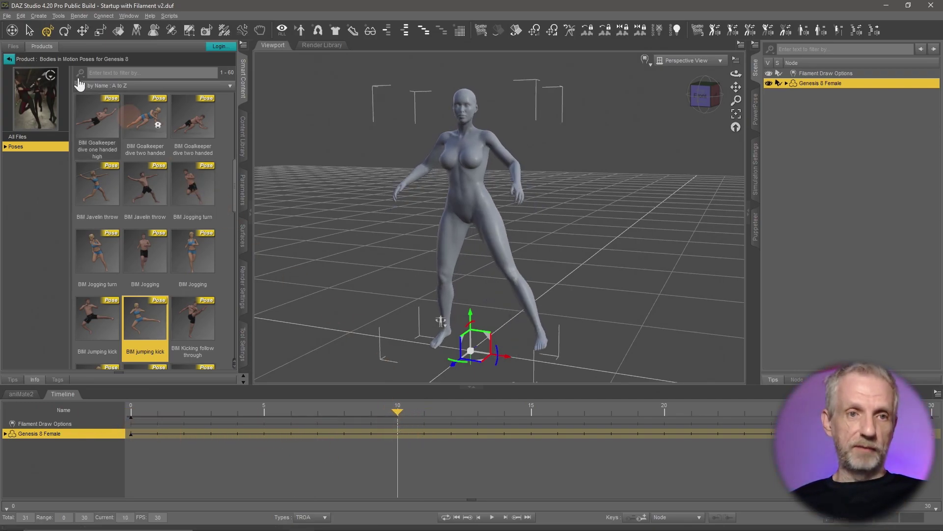
Check the OBJ export dialog without saving, then move the playhead to frame 15
click(7, 16)
click(53, 133)
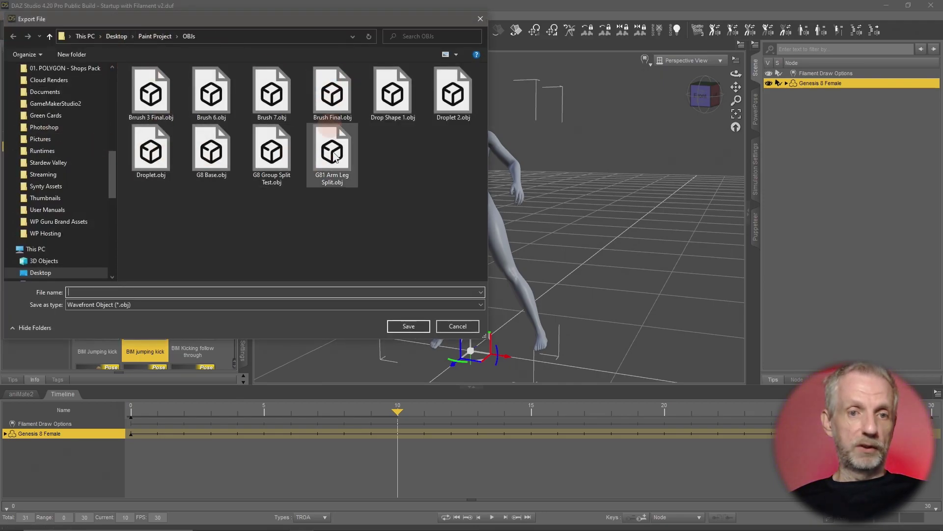
click(317, 292)
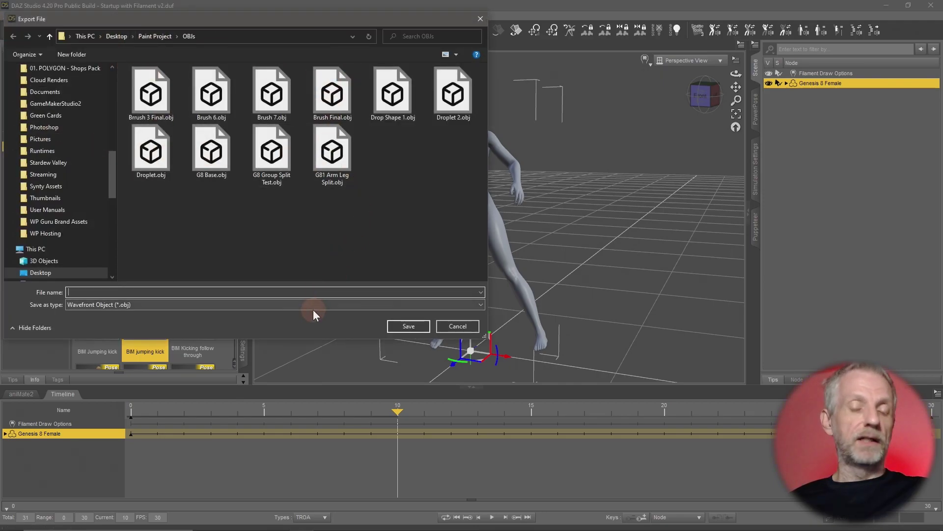
click(458, 326)
drag(397, 412, 664, 413)
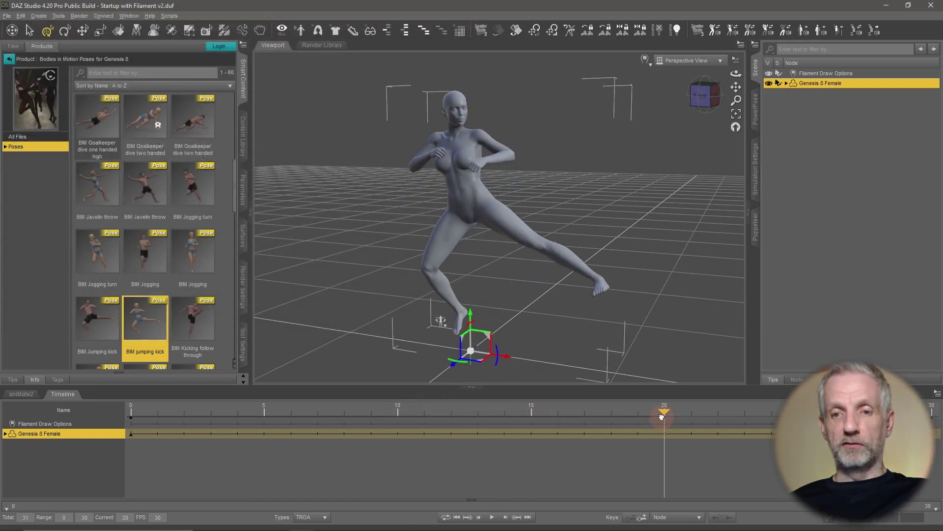
Check the OBJ export dialog again, advance to frame 21, and switch to Marvelous Designer
click(7, 16)
click(44, 133)
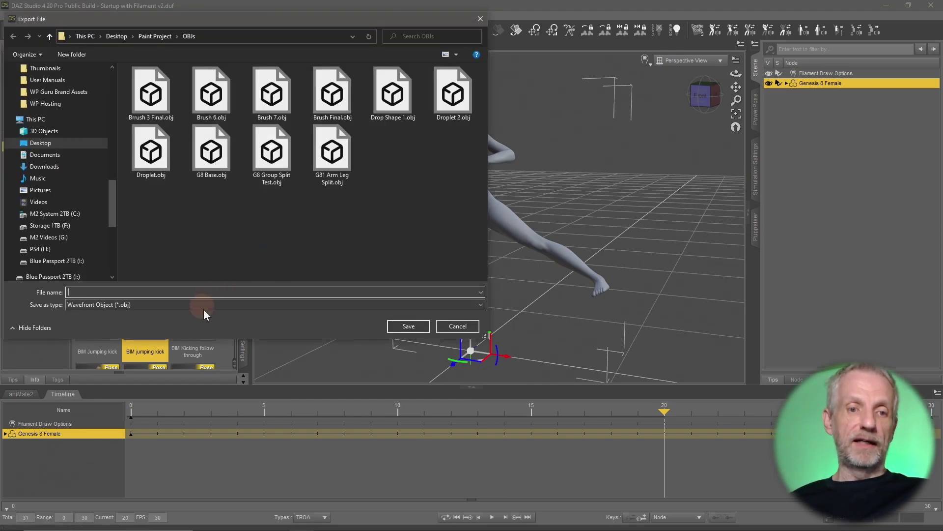
click(458, 326)
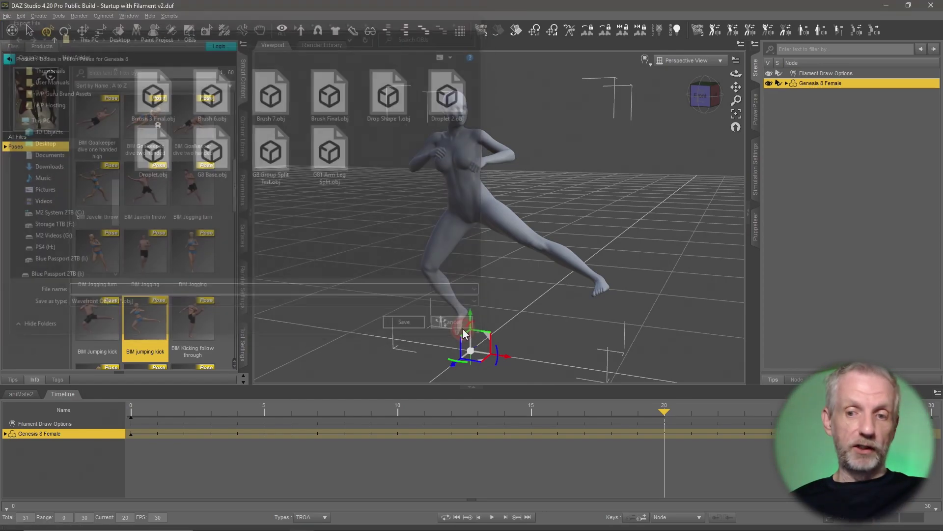
drag(664, 412, 798, 410)
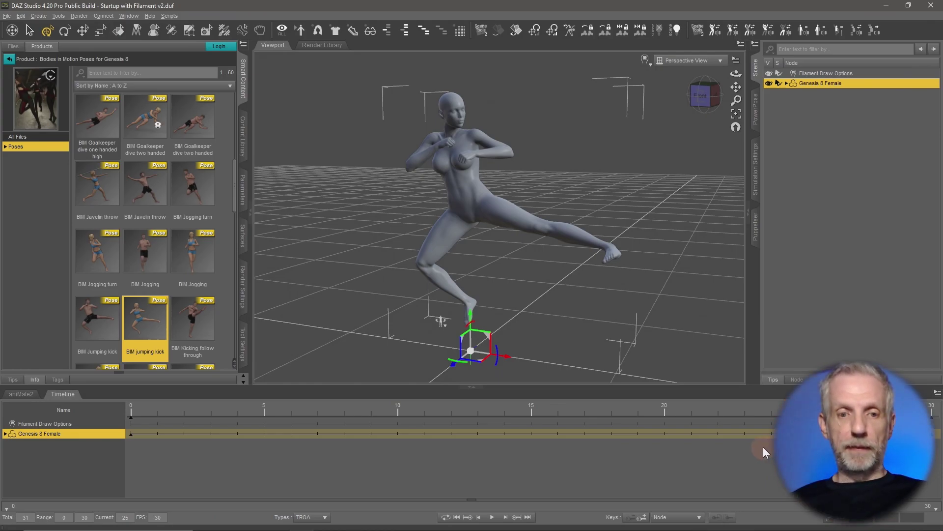
key(alt+Tab)
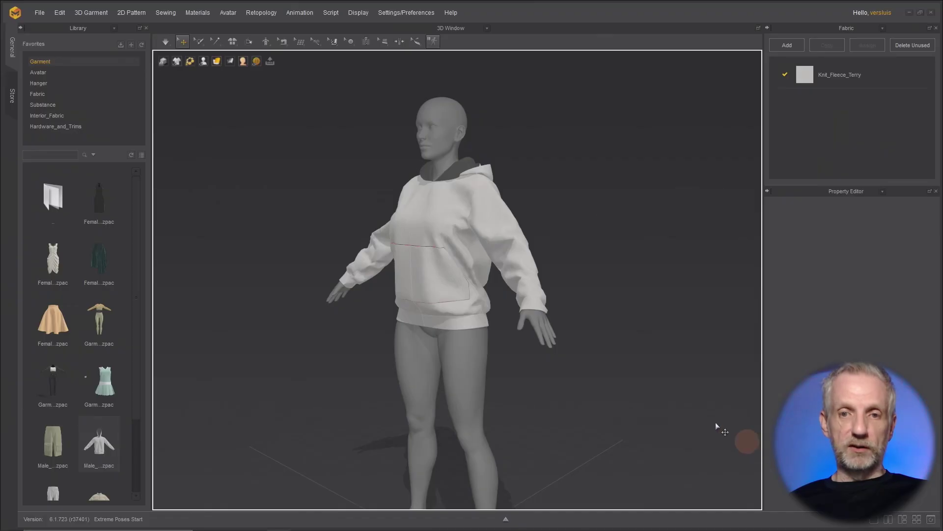
Start an OBJ import, choosing G8 Jump Kick Pose v1.obj instead of G8 Jump Kick Pose.obj
right_drag(542, 362, 565, 362)
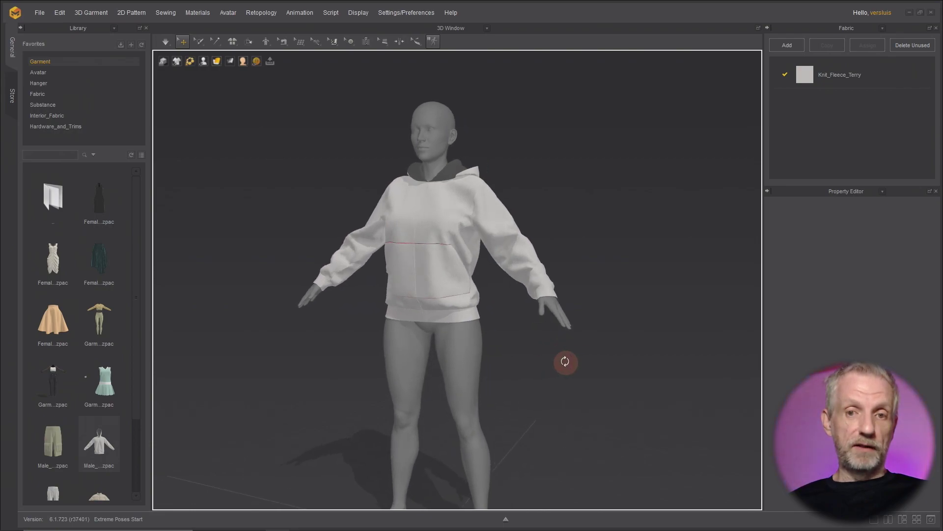
click(41, 14)
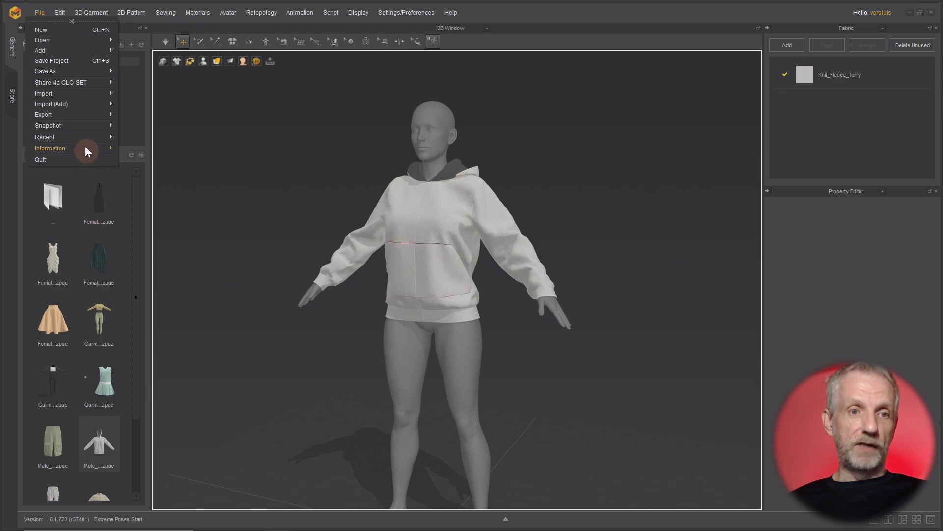
mouse_move(88, 95)
click(138, 103)
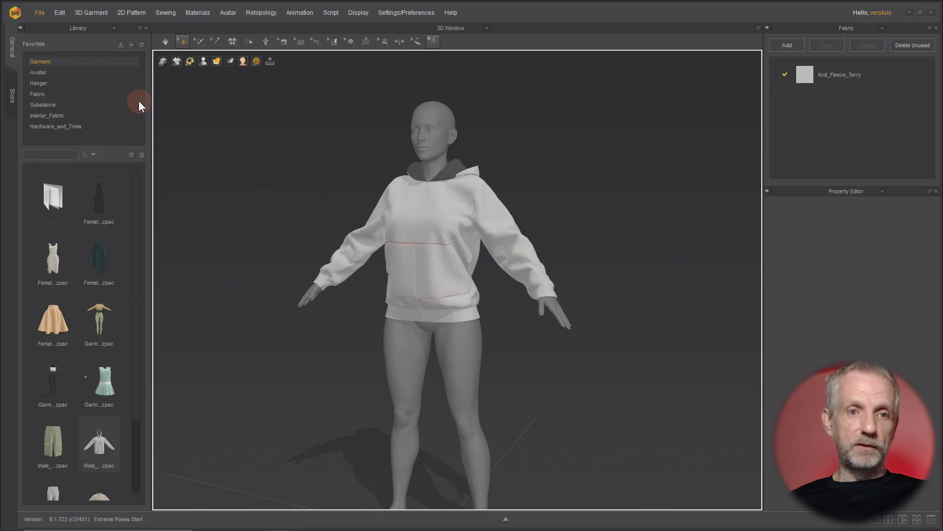
click(279, 23)
key(ctrl+c)
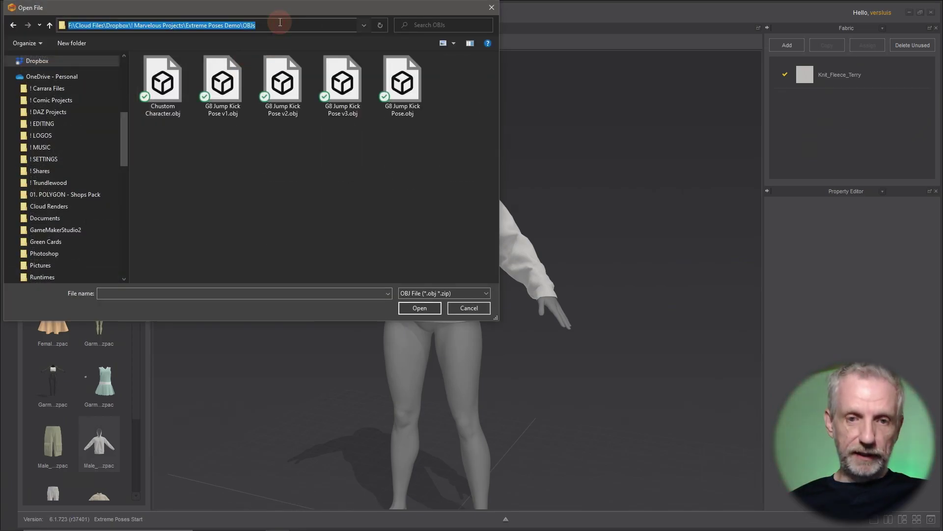
click(402, 85)
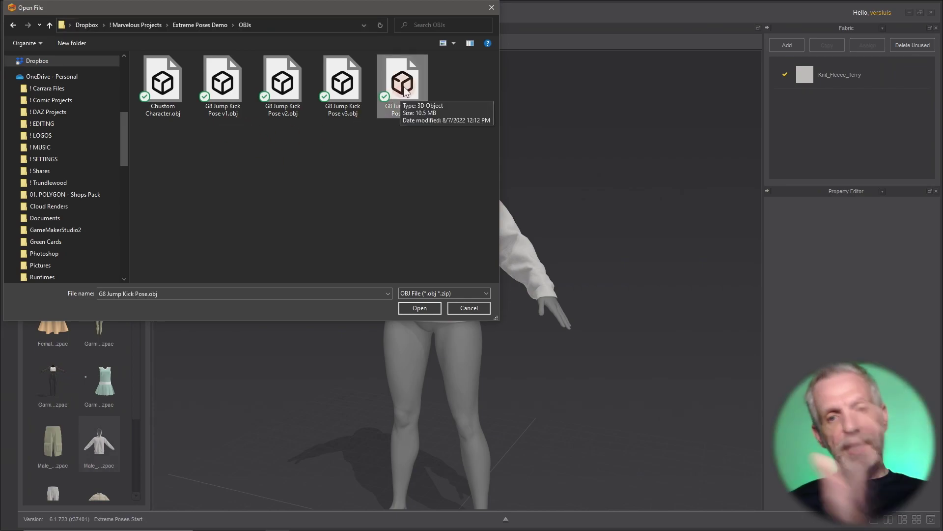
click(226, 98)
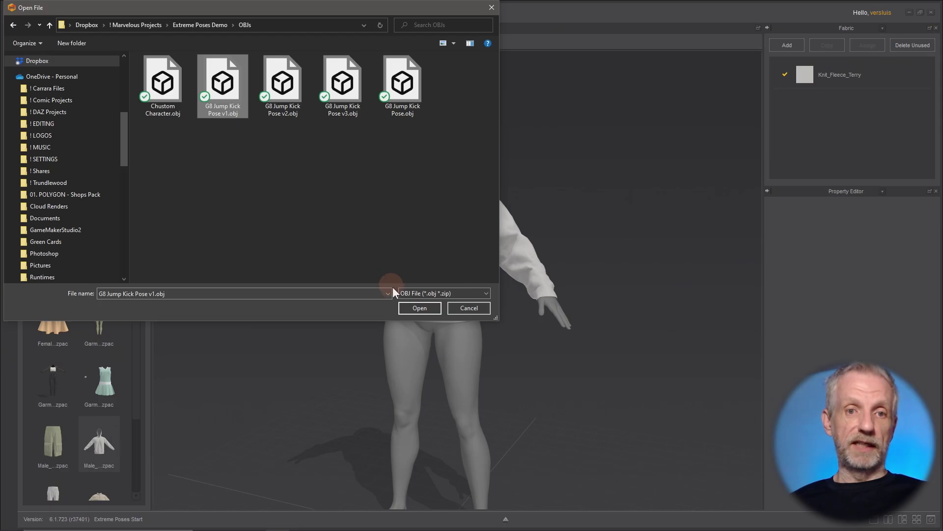
click(421, 307)
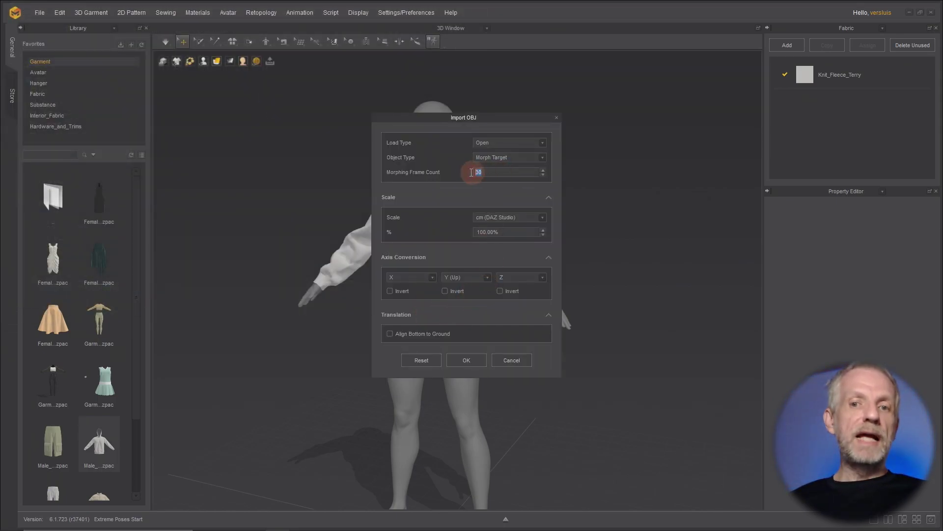
Import the v1 OBJ as a Morph Target with 15 morphing frames and Load Type Open
double_click(479, 172)
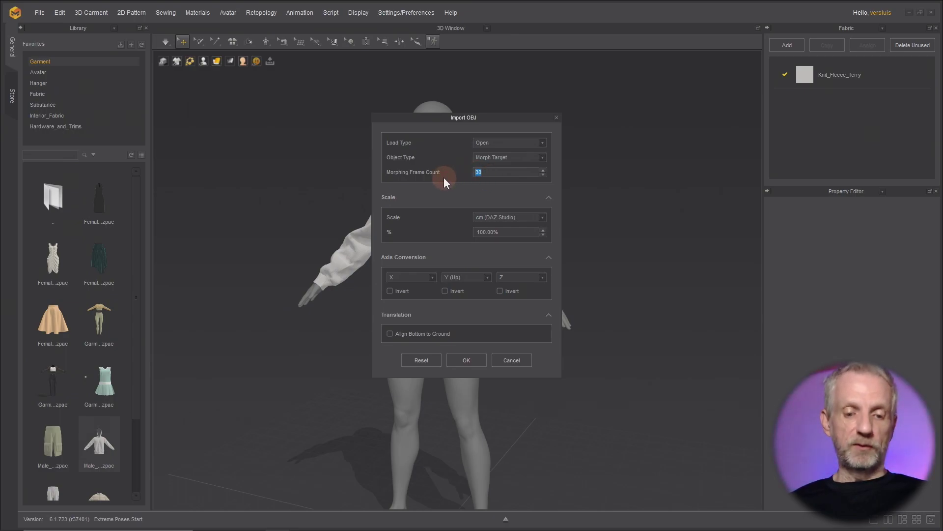
text(15)
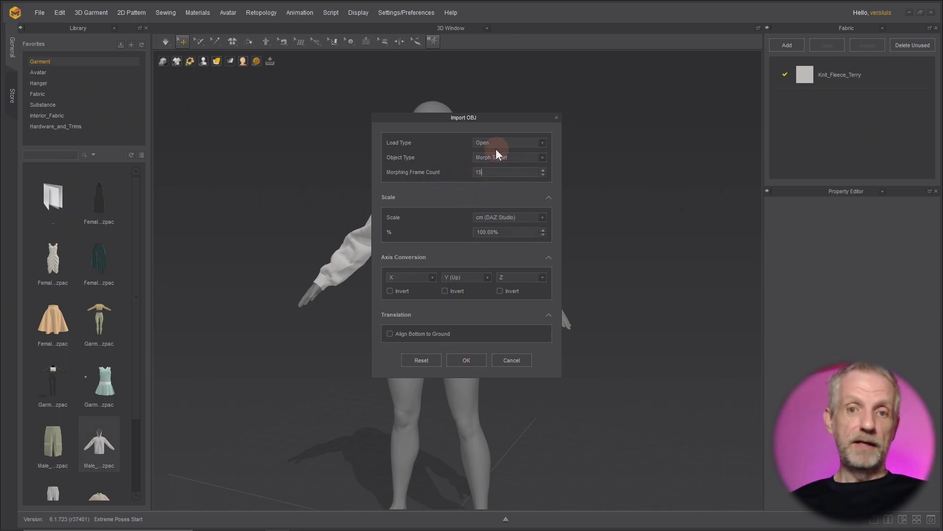
click(513, 149)
click(511, 151)
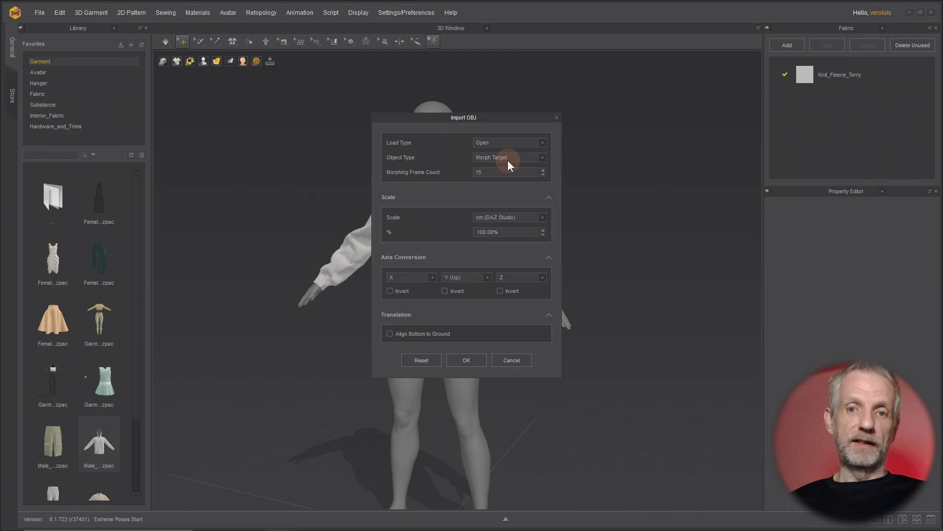
click(509, 159)
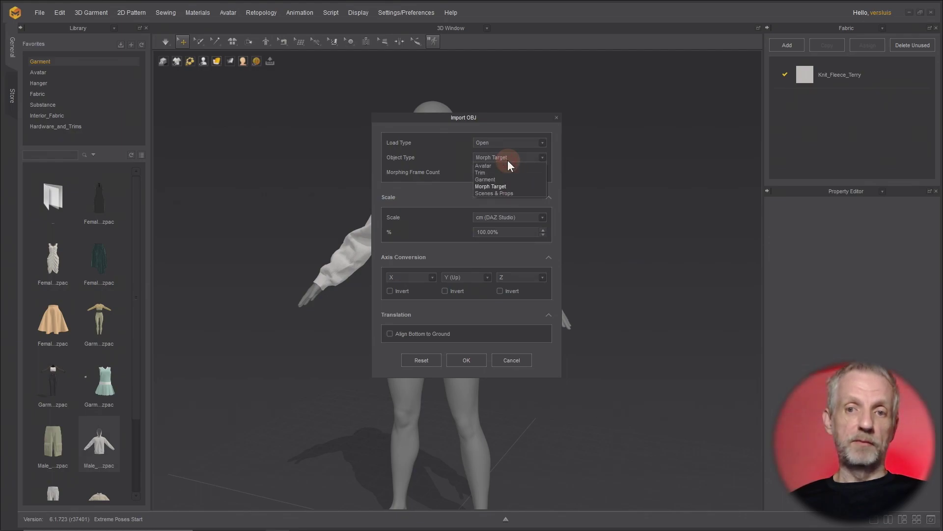
click(508, 162)
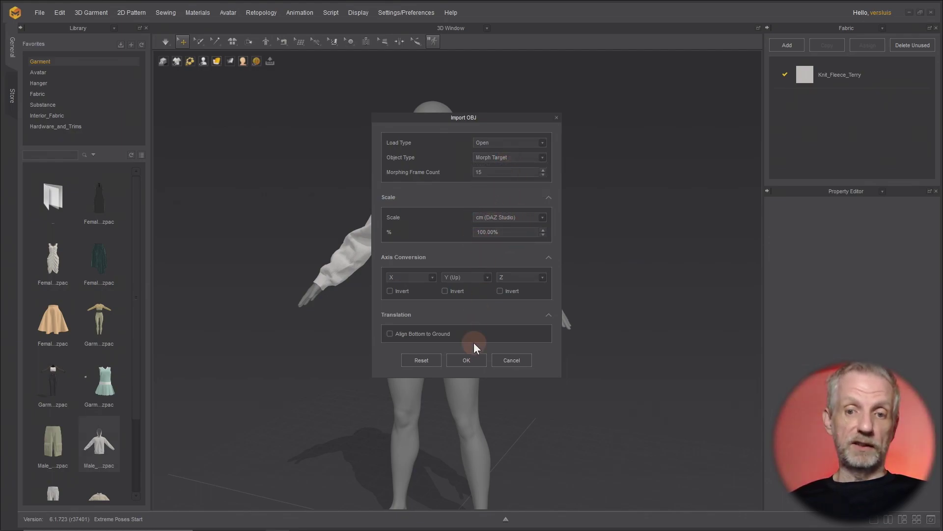
click(469, 362)
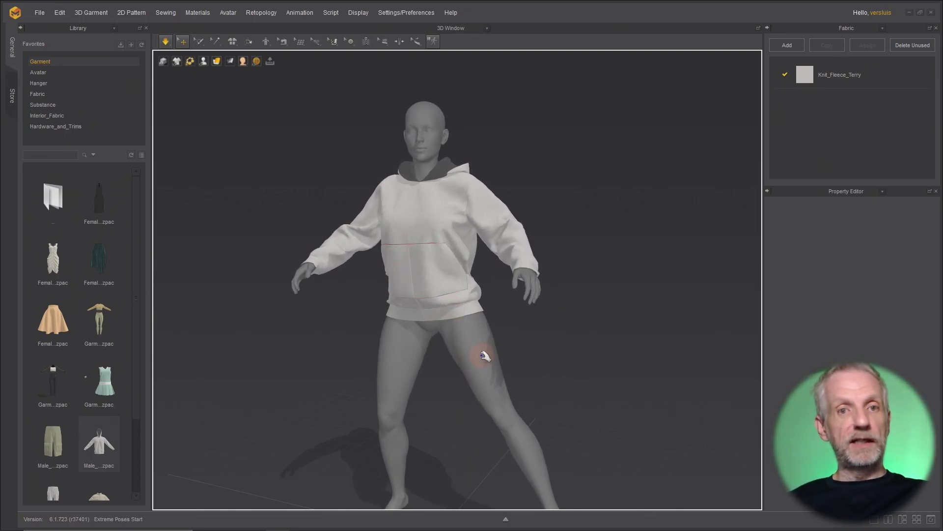
Import G8 Jump Kick Pose v2.obj from the Extreme Poses Demo OBJs folder as a morph target
click(39, 12)
mouse_move(73, 101)
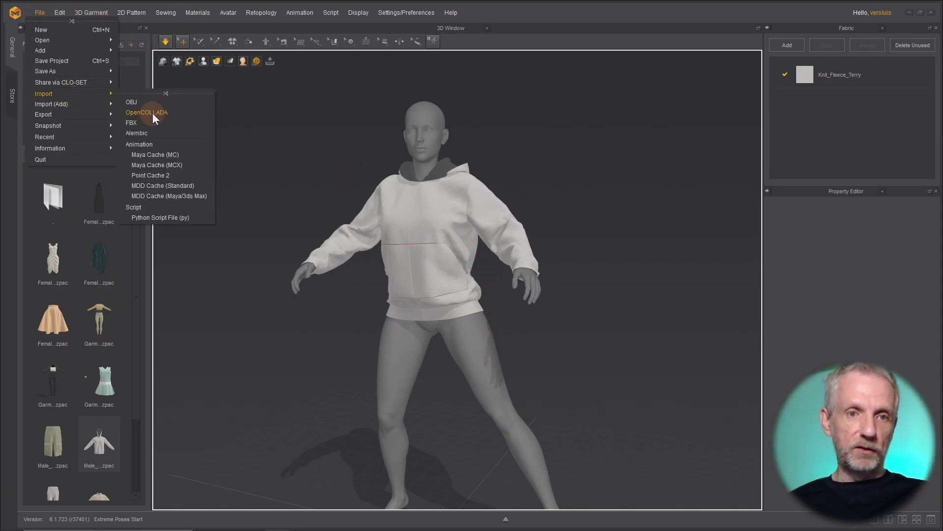
click(161, 101)
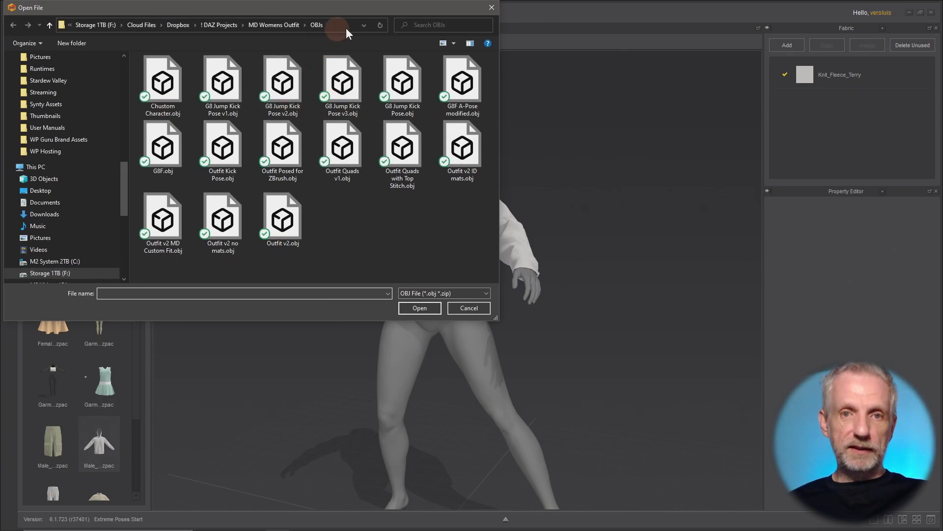
click(346, 26)
key(ctrl+v)
key(Return)
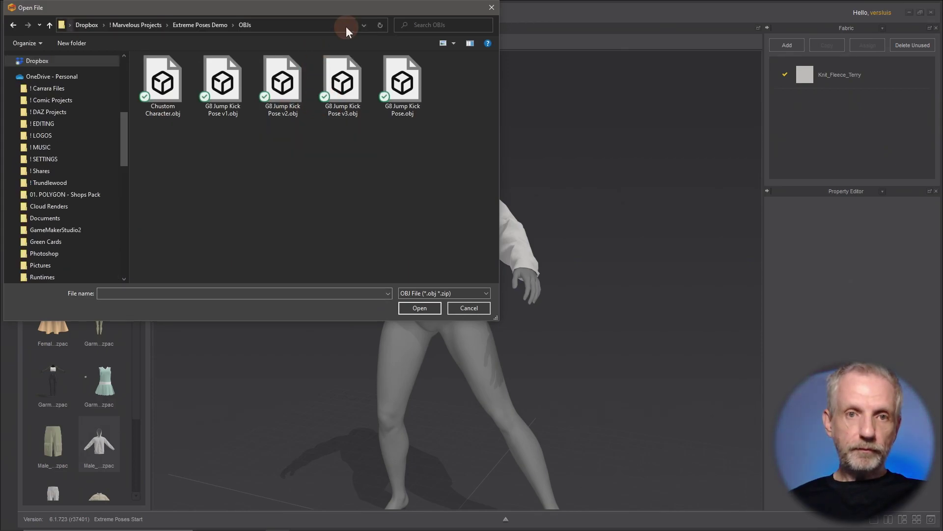
click(258, 101)
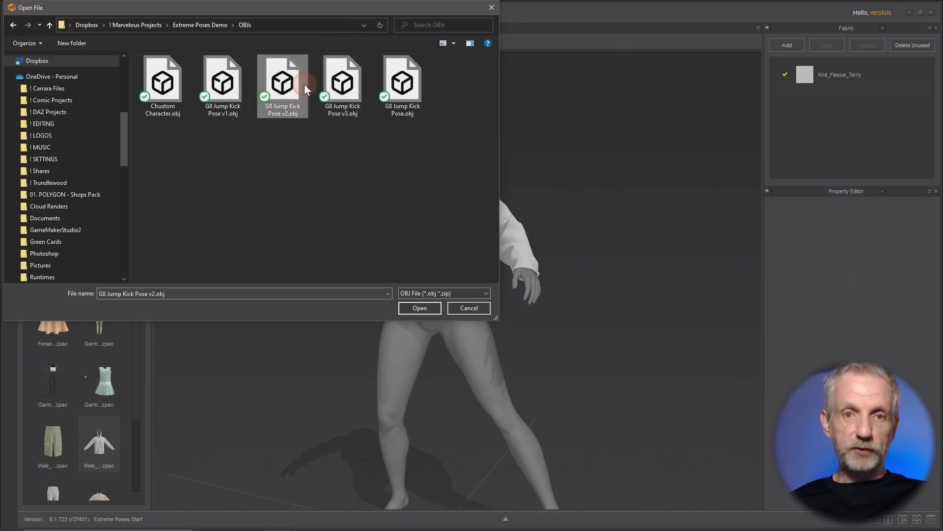
click(421, 308)
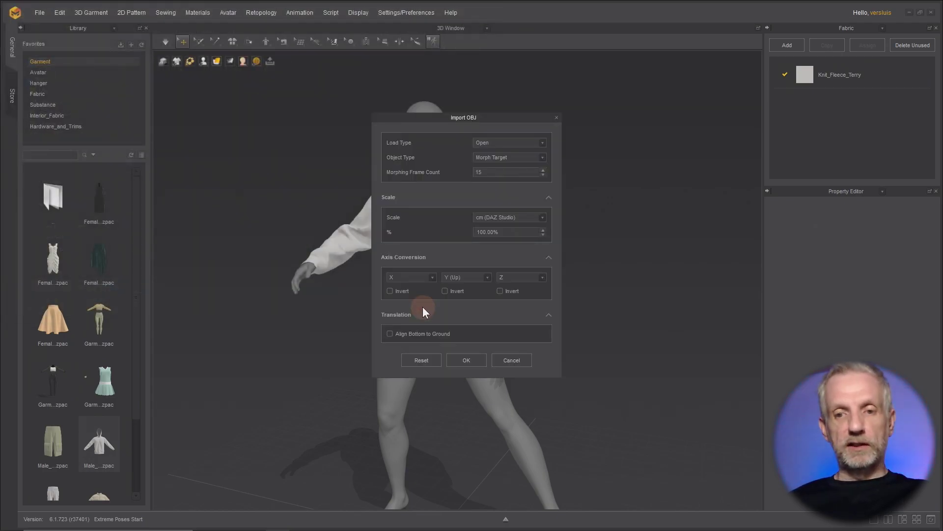
click(466, 360)
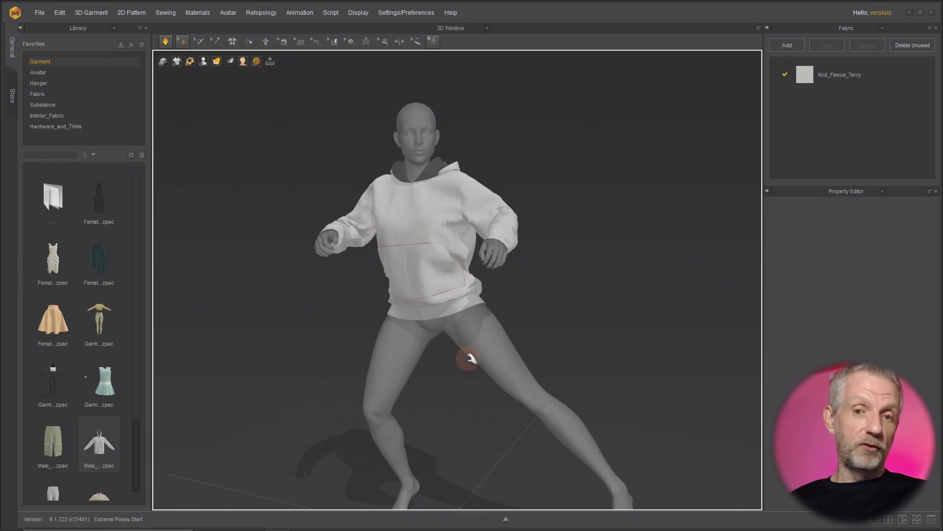
Import G8 Jump Kick Pose v3.obj as a morph target to swing the avatar into the kick
click(40, 12)
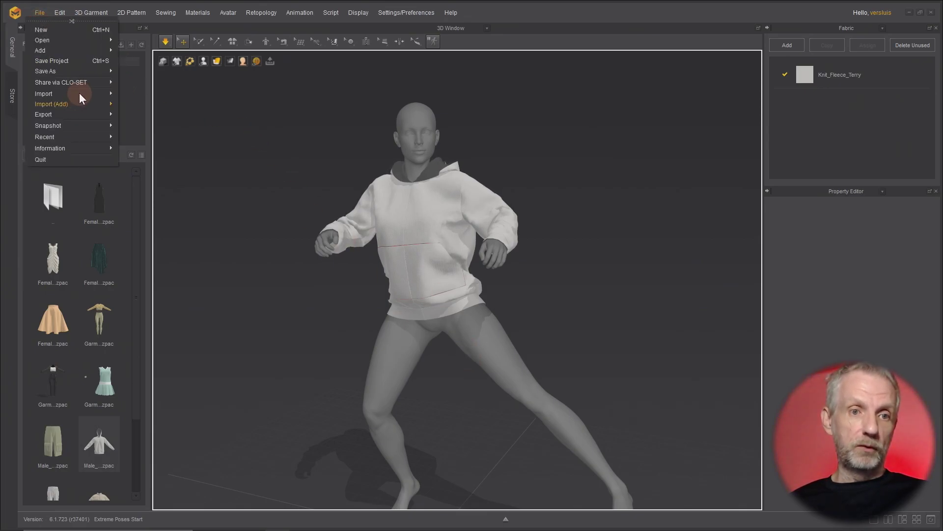
mouse_move(79, 92)
click(145, 101)
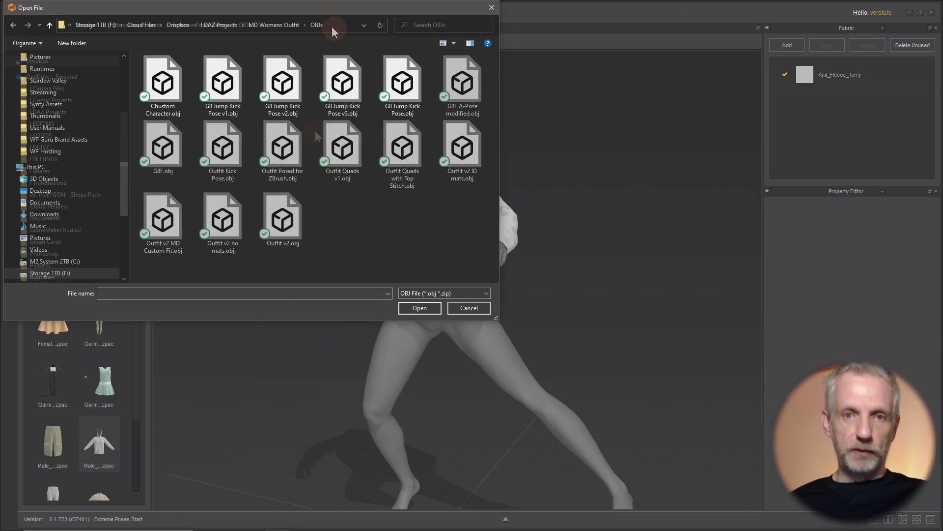
click(354, 82)
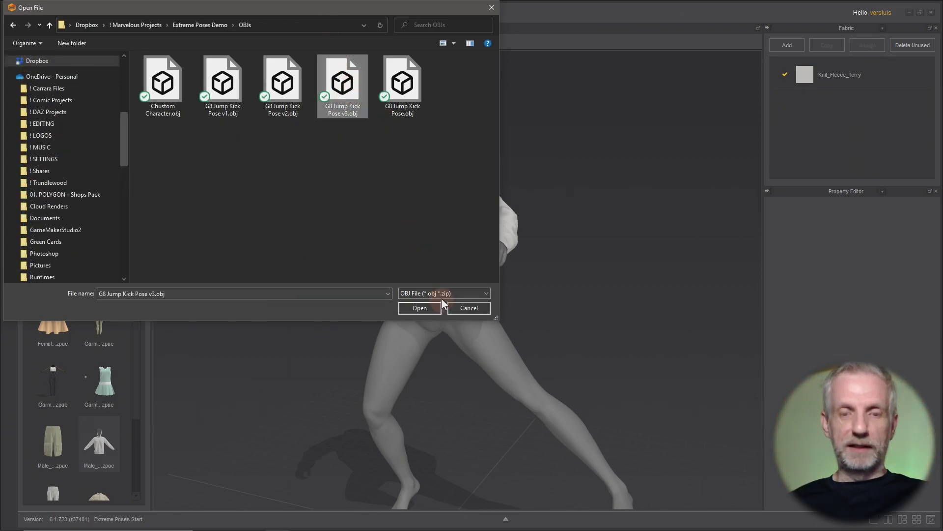
click(432, 308)
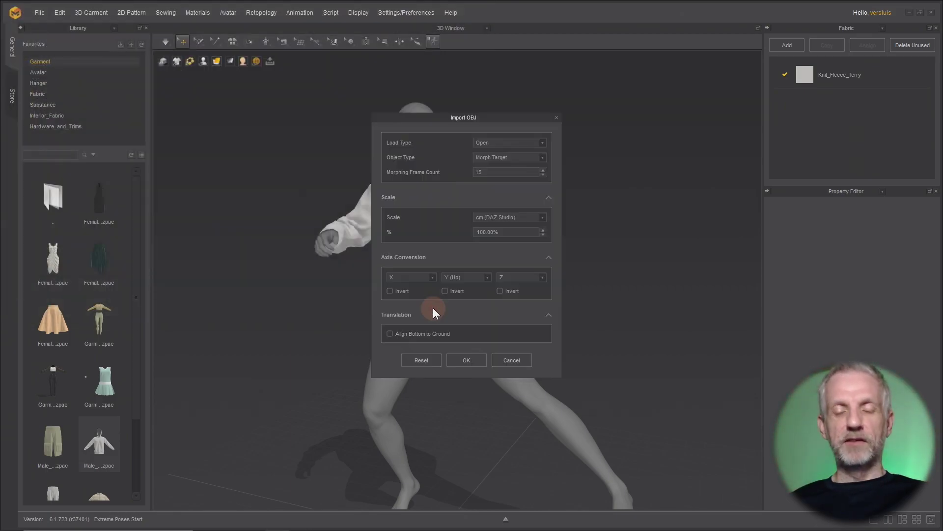
click(466, 367)
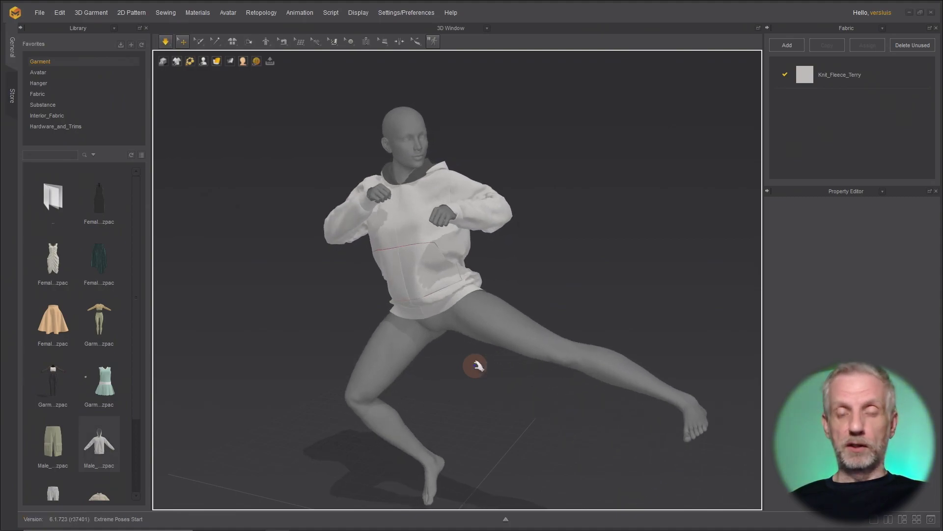
Import the final jump kick pose OBJ from Extreme Poses Demo OBJs as a 15-frame morph target
click(39, 14)
mouse_move(75, 95)
click(138, 101)
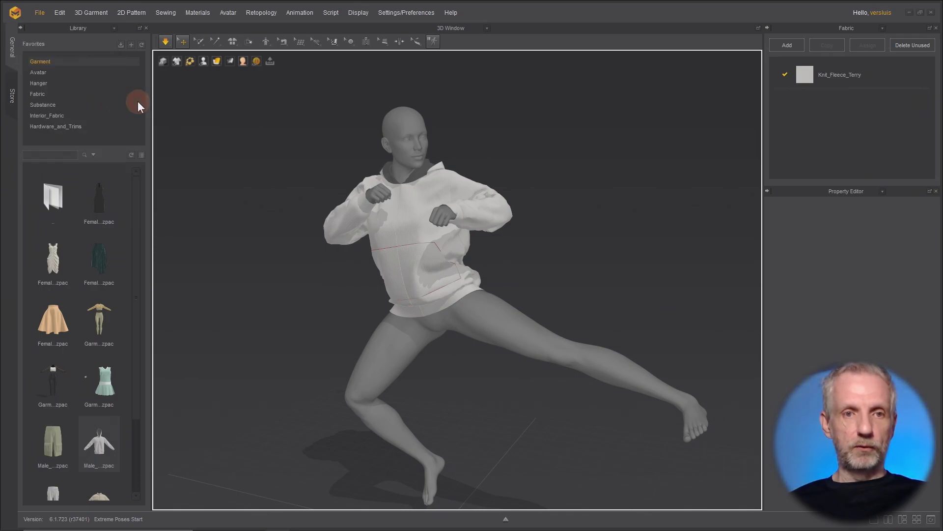
click(335, 25)
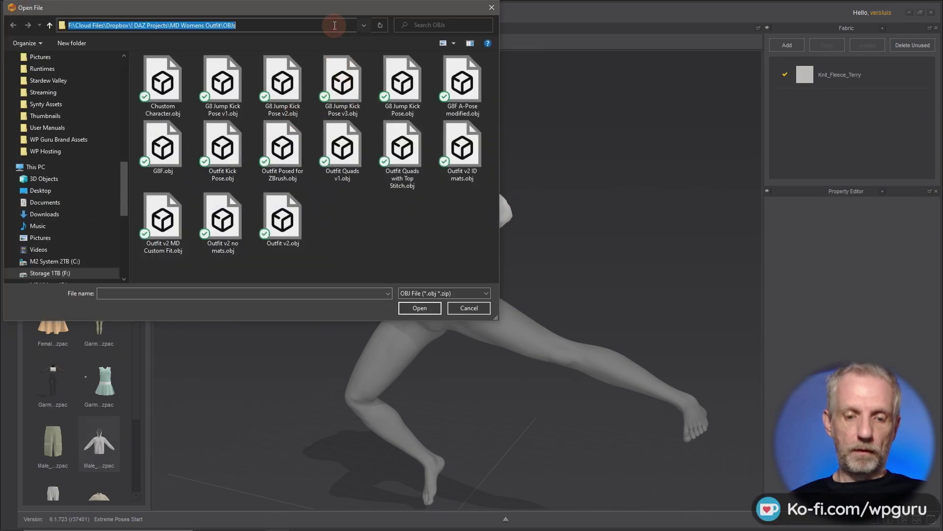
key(ctrl+v)
key(Return)
double_click(387, 98)
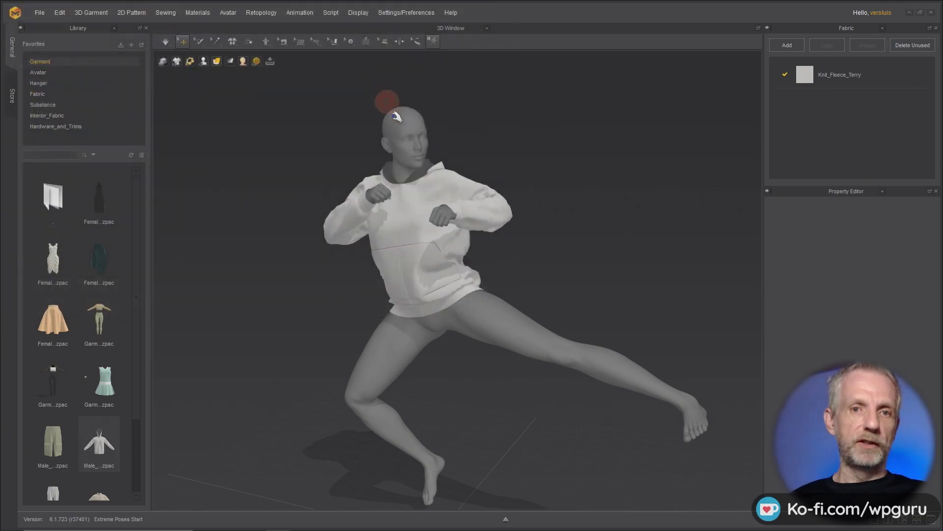
click(455, 264)
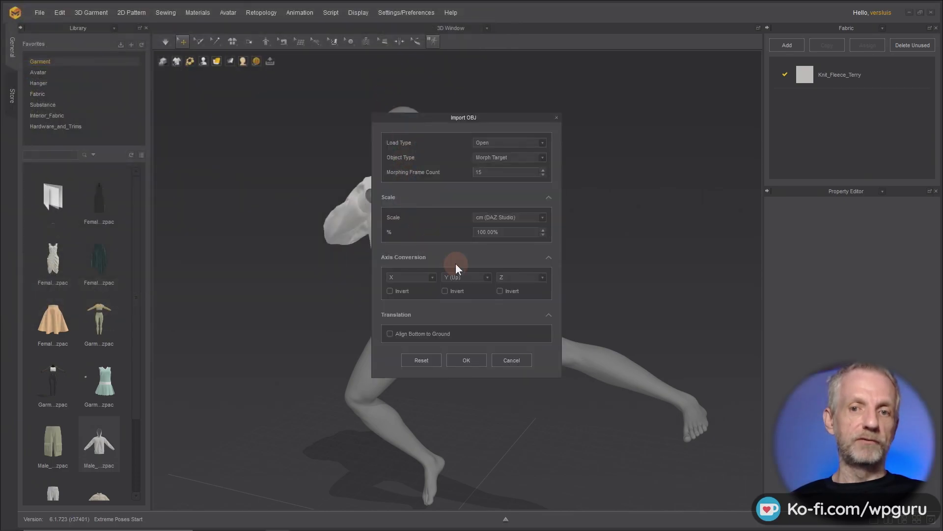
click(466, 360)
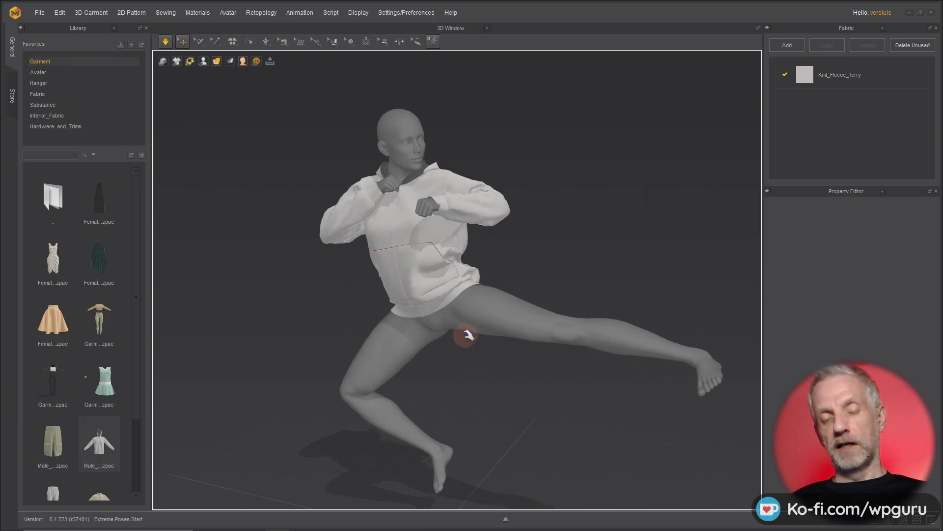
Zoom toward the avatar's torso and start the simulation so the hoodie drapes
scroll(468, 339, up, 3)
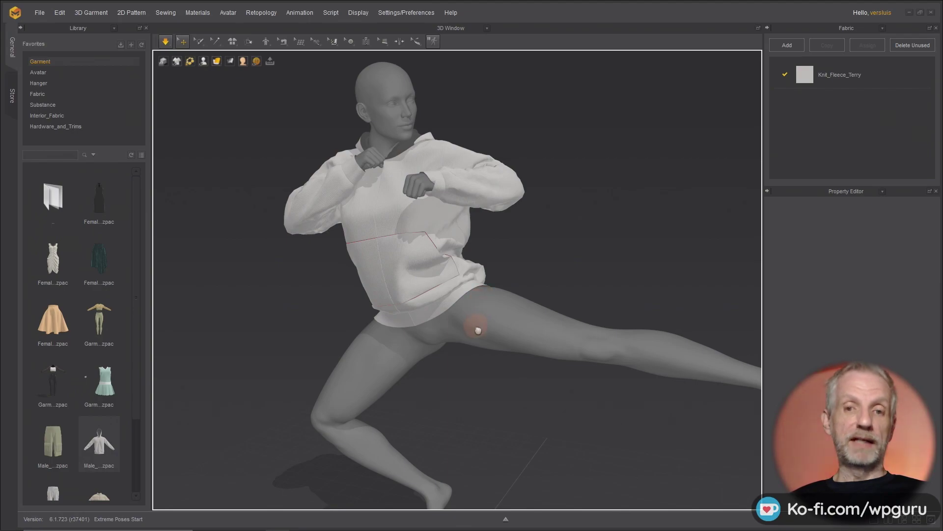
scroll(478, 330, up, 2)
mouse_move(481, 329)
right_down()
mouse_move(475, 321)
mouse_move(483, 323)
right_up()
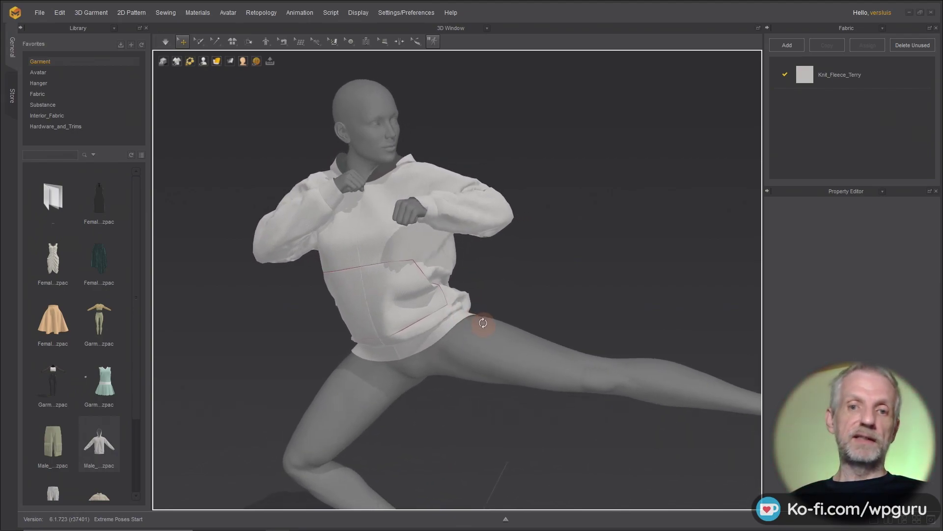
key(space)
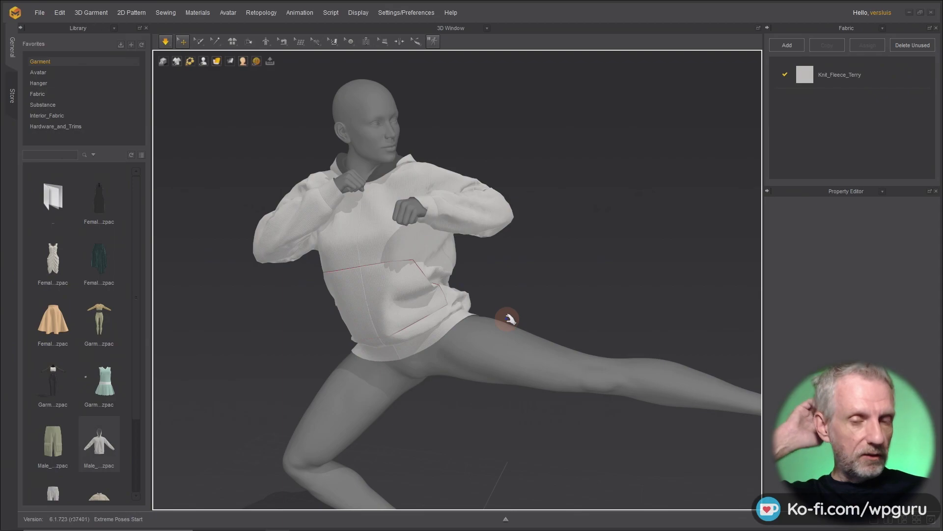